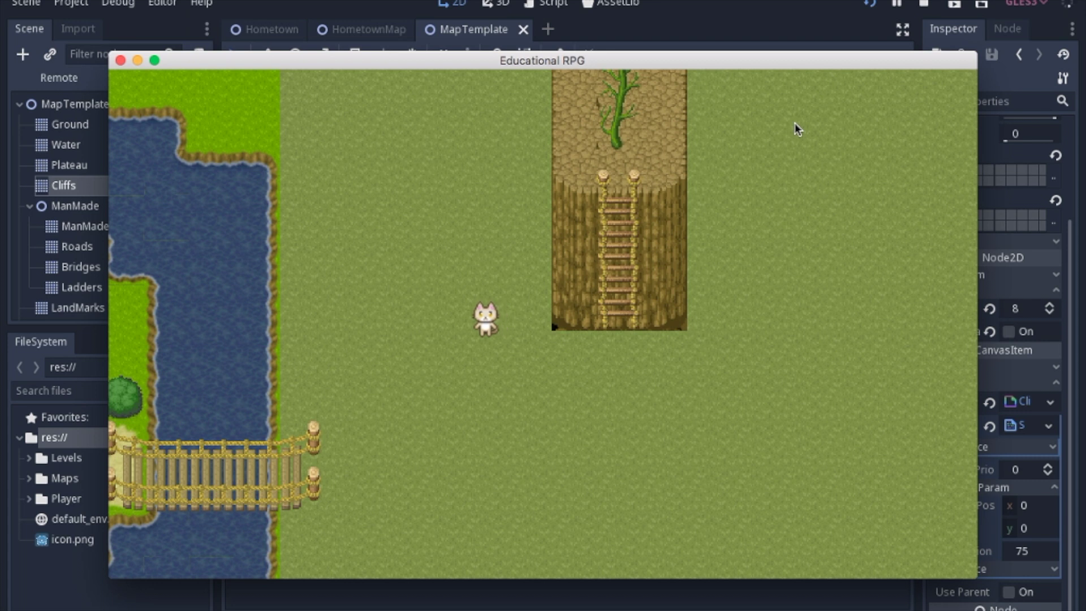
- Walk the cat over to the ladder and climb up onto the cliff
{"action": "key", "text": "Down"}
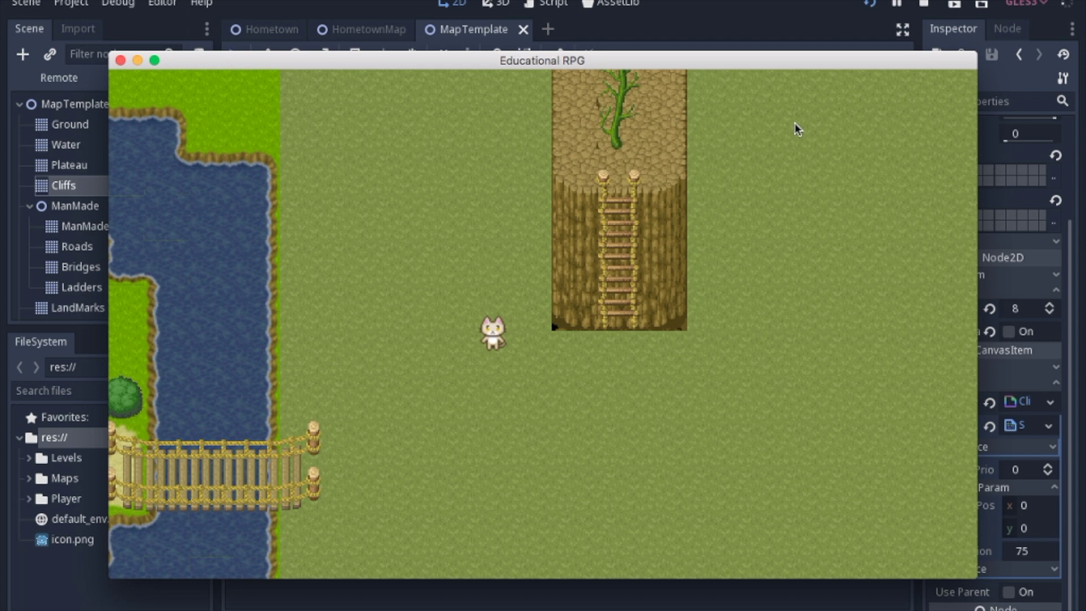
{"action": "key", "text": "Left"}
{"action": "key", "text": "Right"}
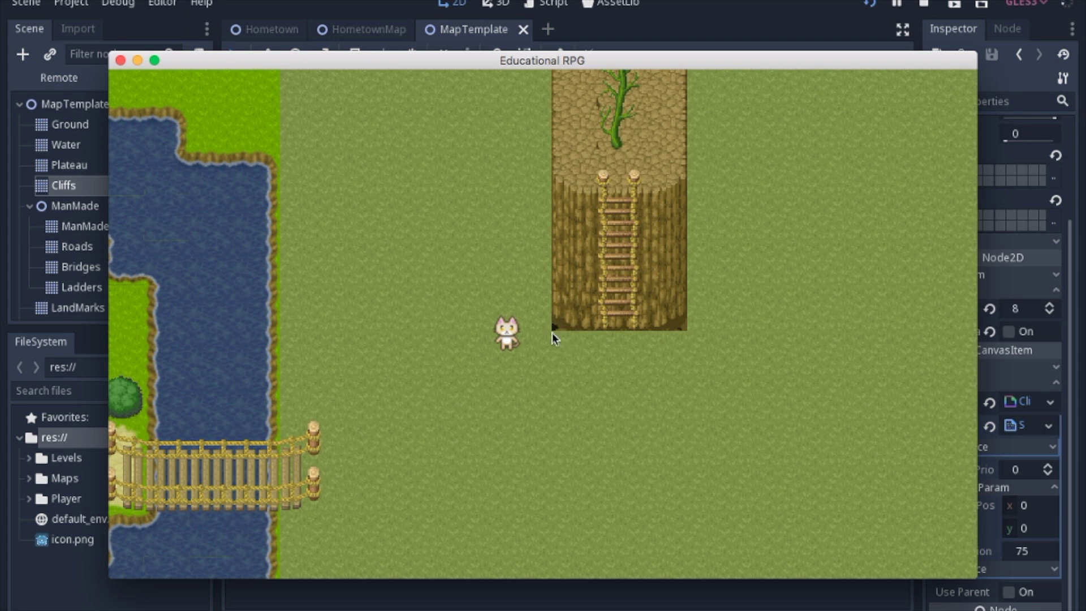
{"action": "key", "text": "Right"}
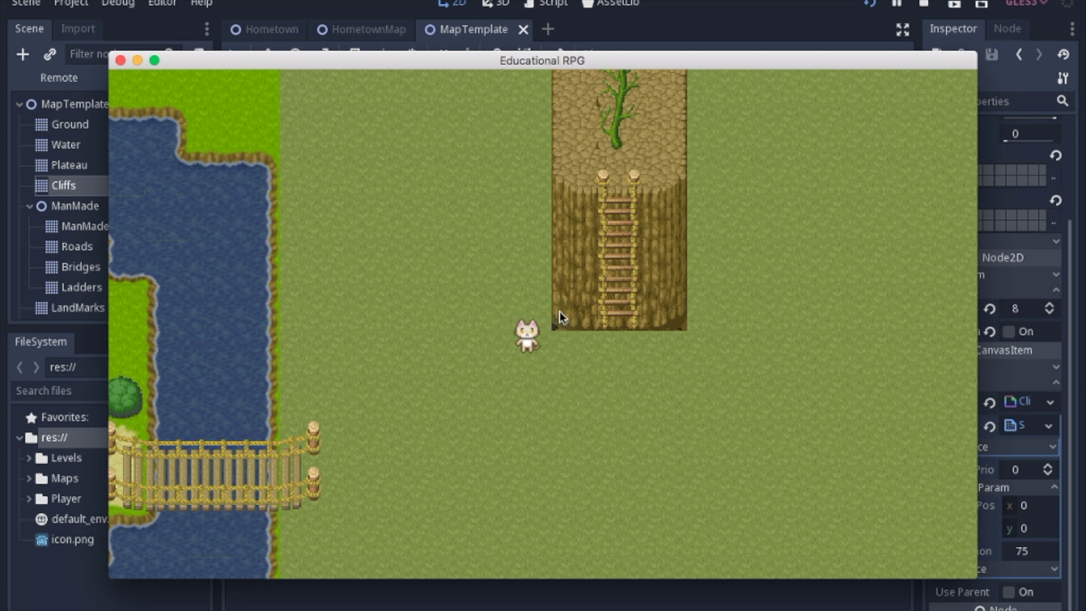
{"action": "key", "text": "Up"}
{"action": "key", "text": "Up"}
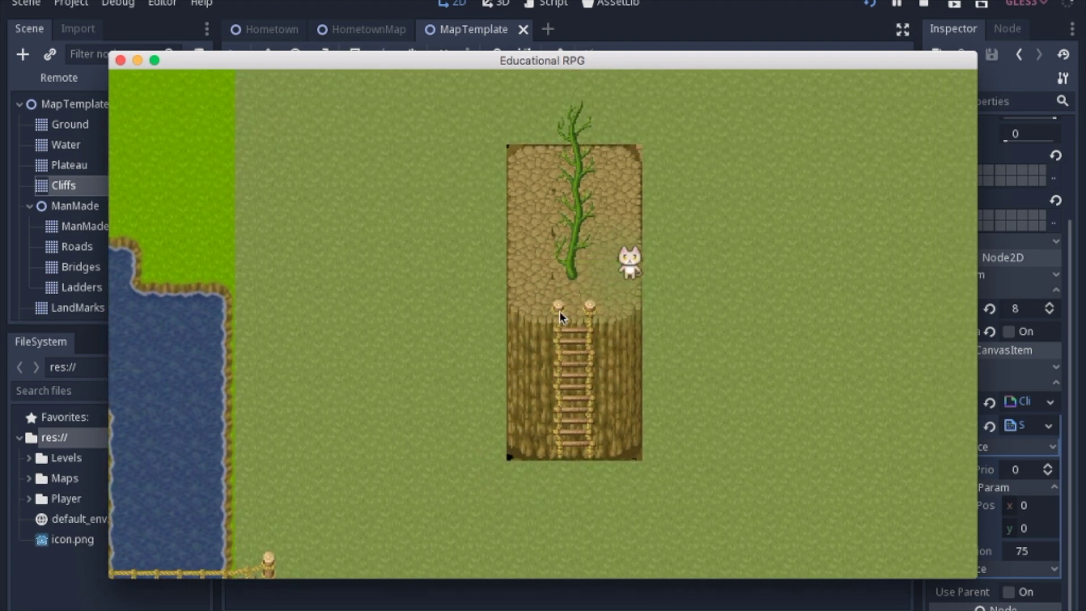
- Cross the cliff top, climb down the ladder, then climb back up
{"action": "key", "text": "Left"}
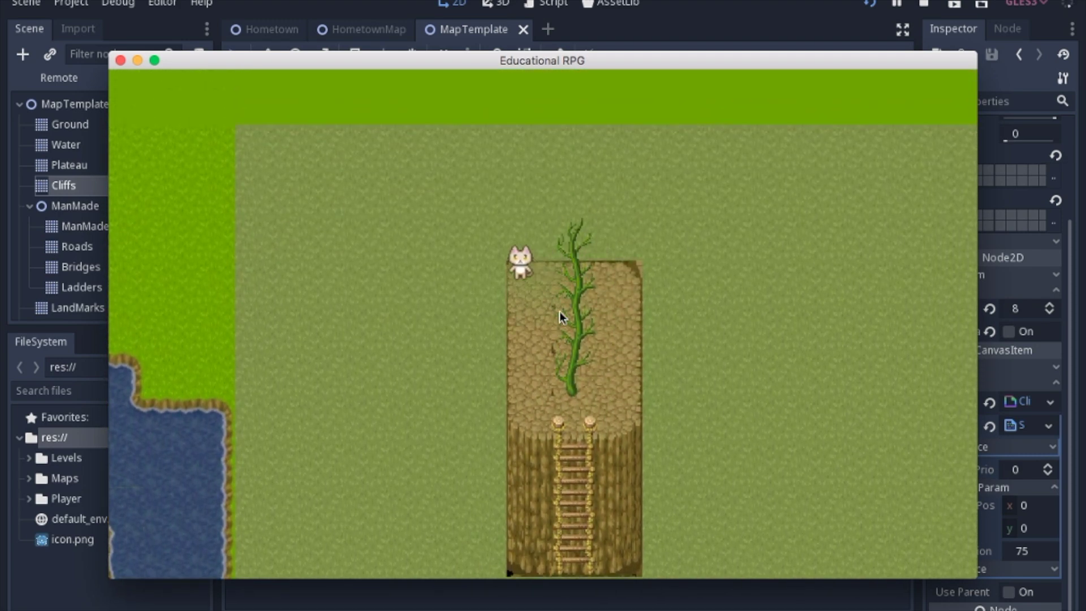
{"action": "key", "text": "Down"}
{"action": "key", "text": "Right"}
{"action": "key", "text": "Down"}
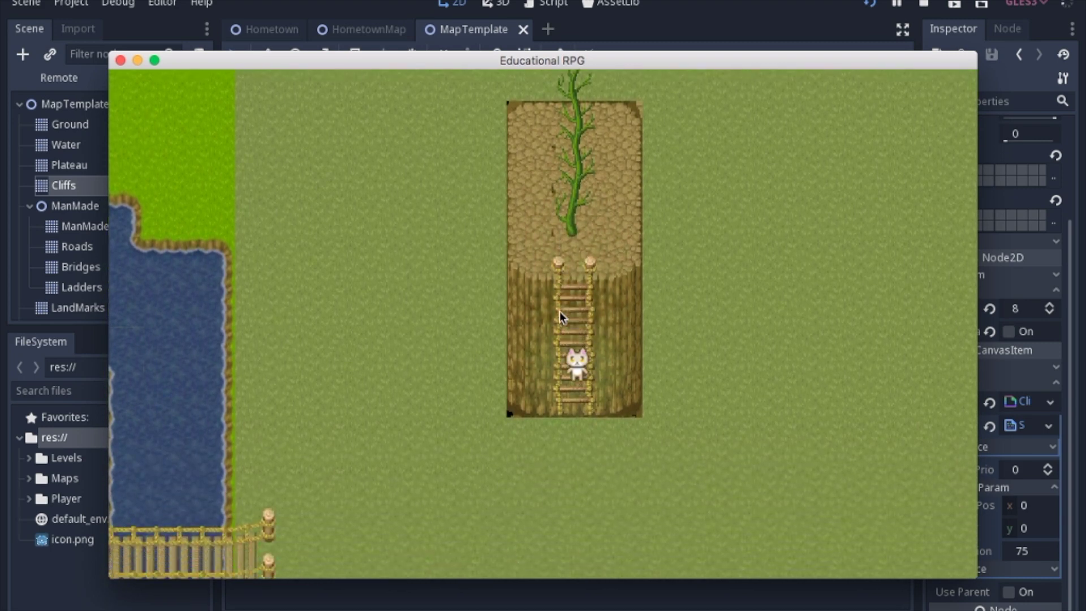
{"action": "key", "text": "Up"}
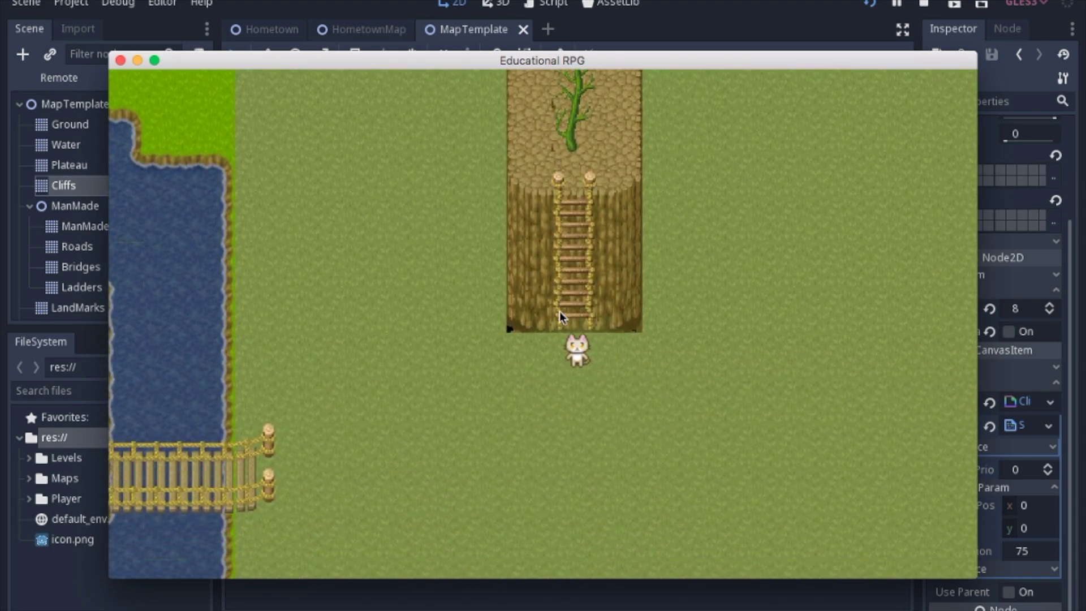
{"action": "key", "text": "Up"}
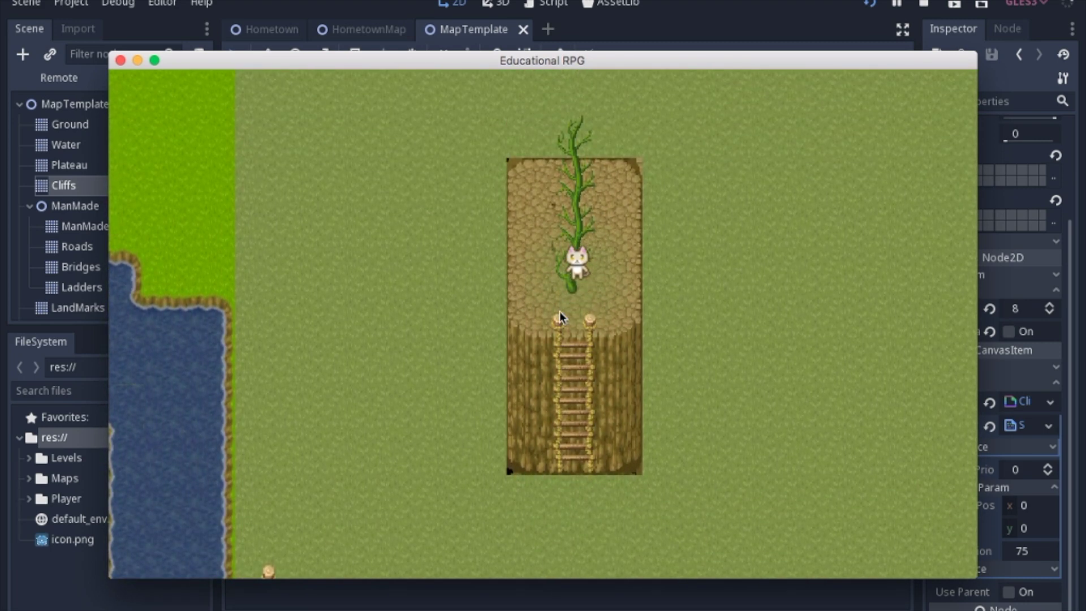
- Walk the cat right, then left and up, along the cliff top
{"action": "key", "text": "Right"}
{"action": "key", "text": "Down"}
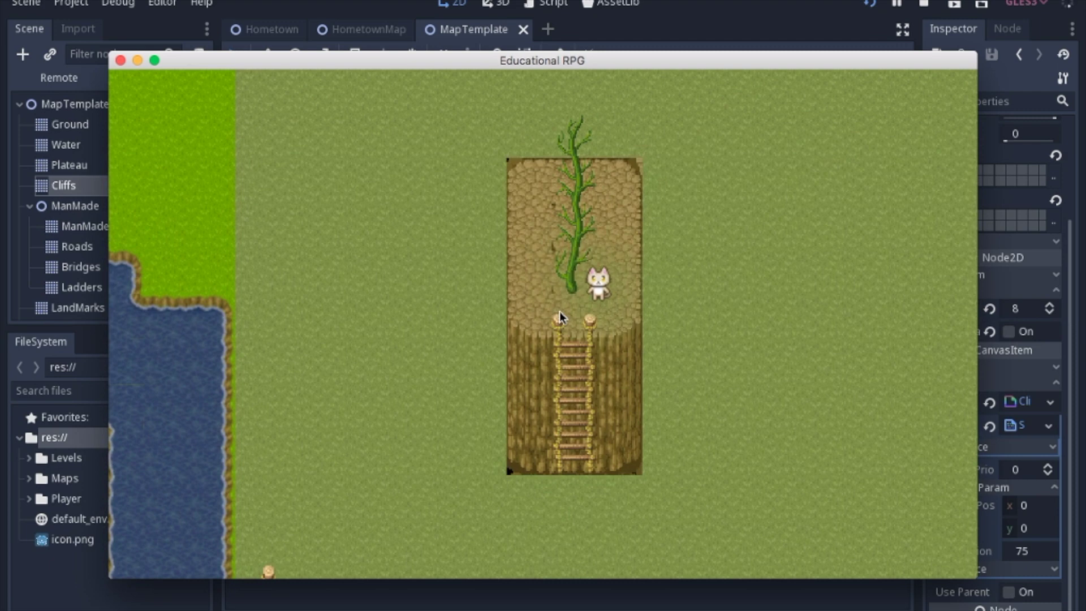
{"action": "key", "text": "Right"}
{"action": "key", "text": "Left"}
{"action": "key", "text": "Up"}
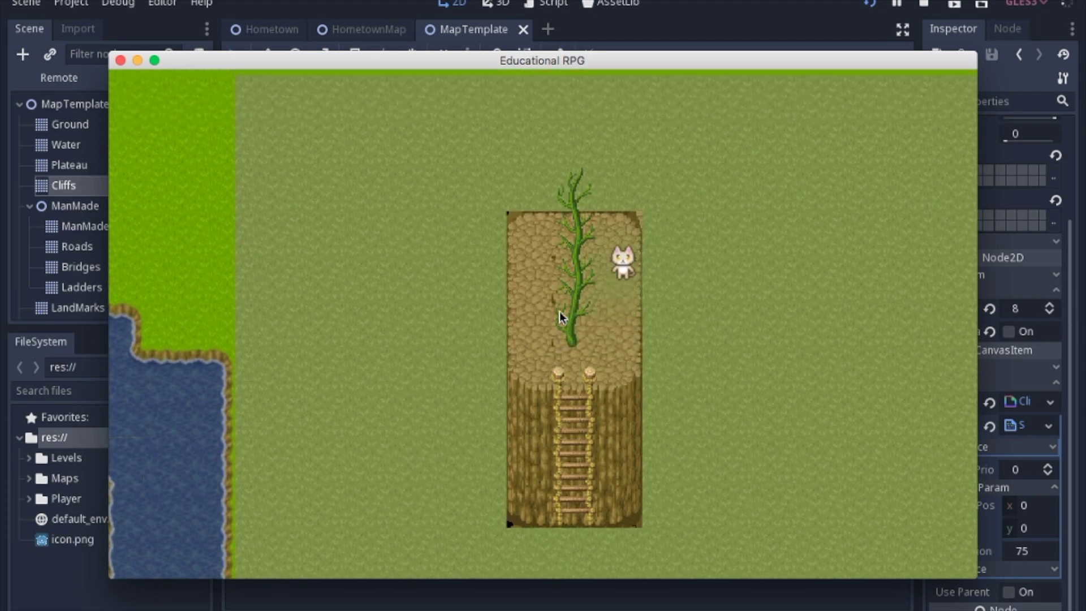
{"action": "key", "text": "Left"}
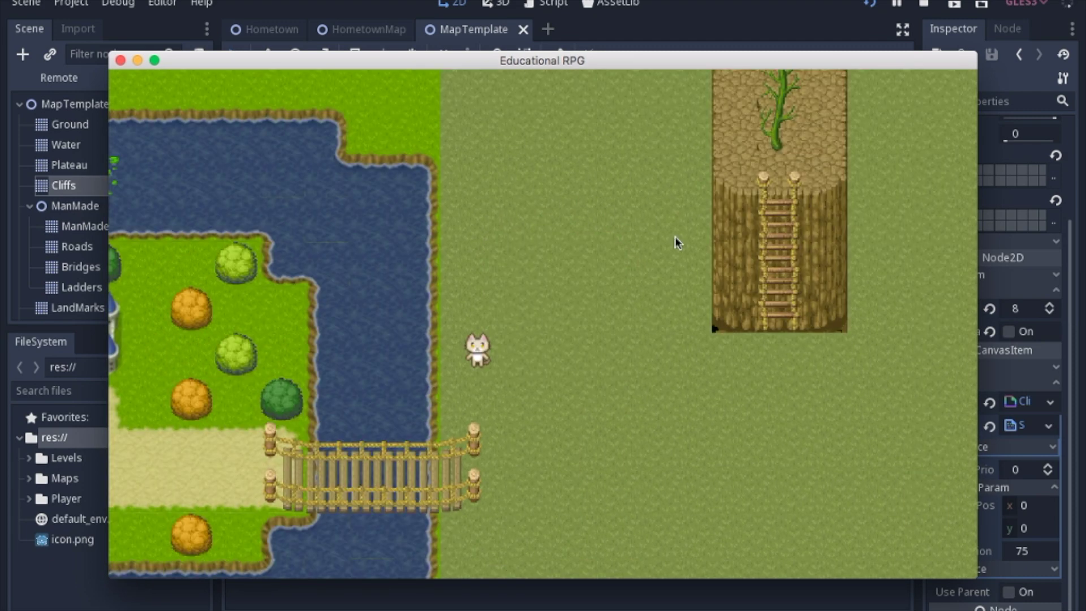
- Step the cat left and right in place, then walk it toward the river
{"action": "key", "text": "Left"}
{"action": "key", "text": "Right"}
{"action": "key", "text": "Left"}
{"action": "key", "text": "Right"}
{"action": "key", "text": "Left"}
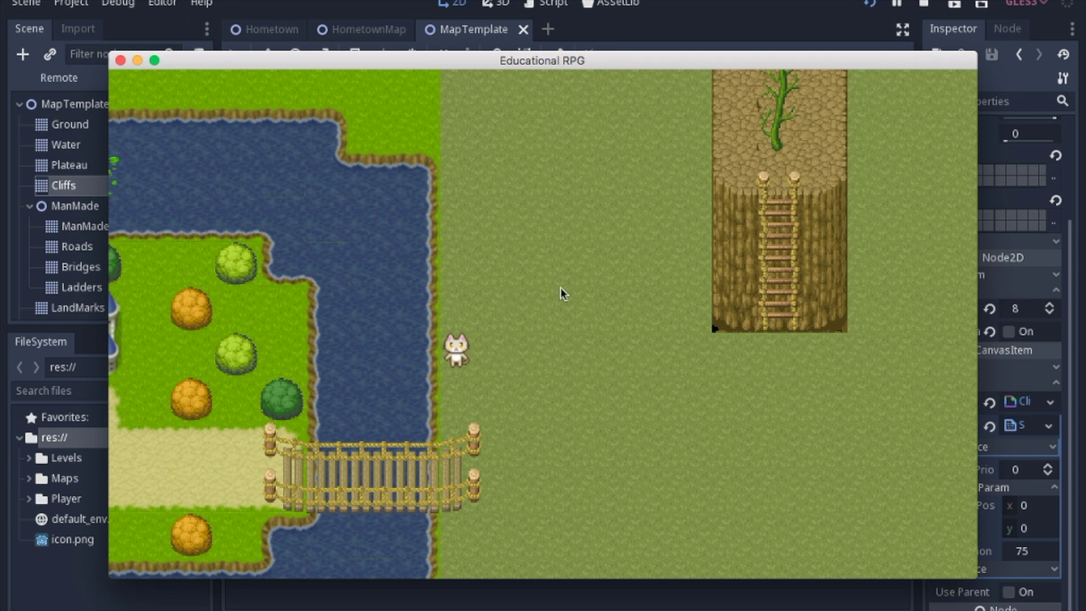
{"action": "key", "text": "Right"}
{"action": "key", "text": "Left"}
- Walk the cat right, up, down and along the riverbank
{"action": "key", "text": "Right"}
{"action": "key", "text": "Up"}
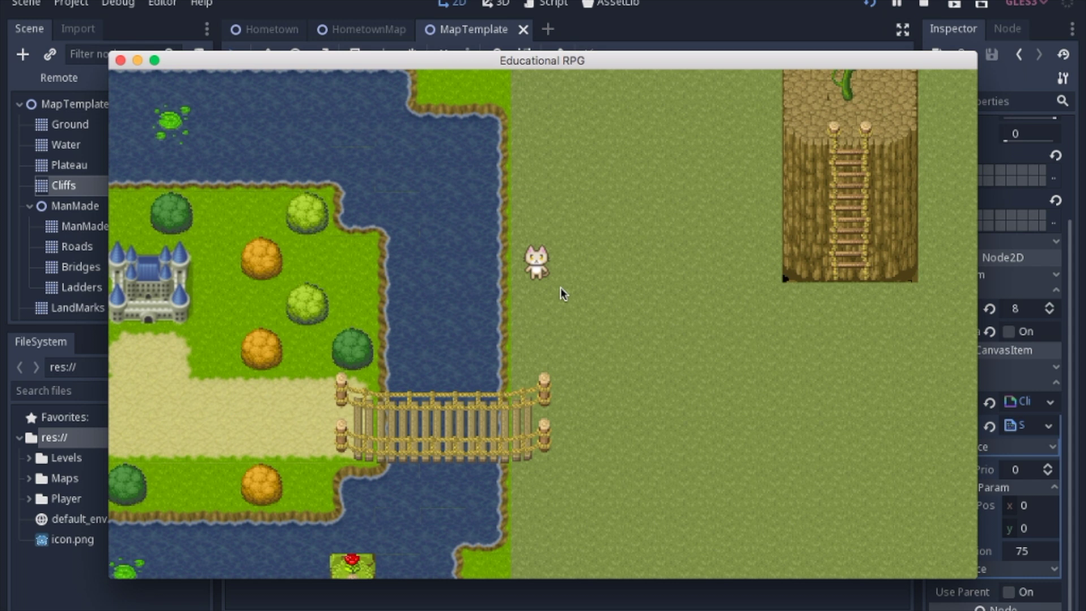
{"action": "key", "text": "Down"}
{"action": "key", "text": "Right"}
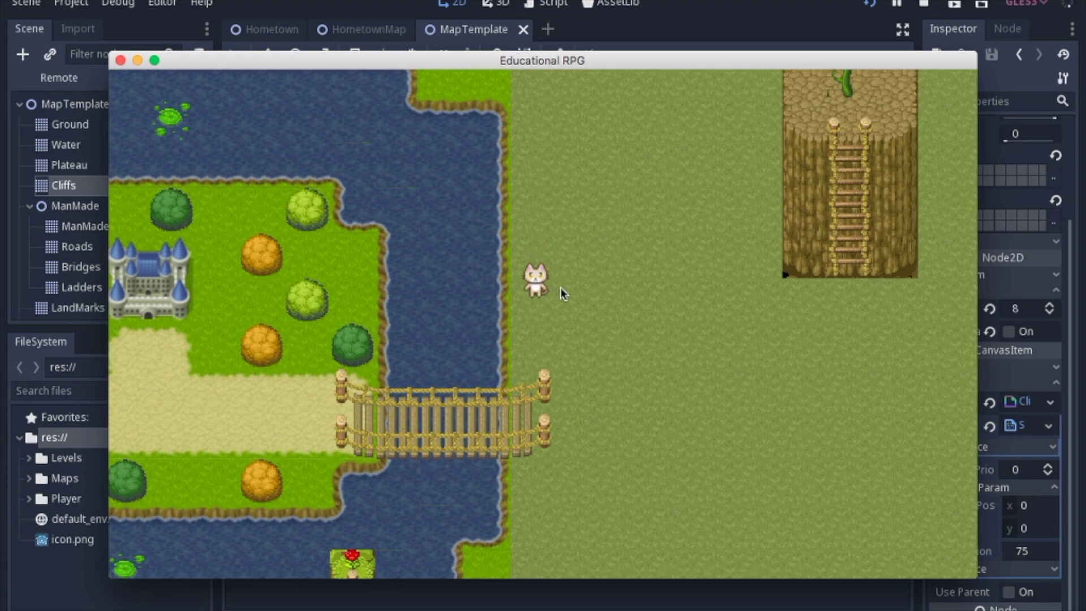
{"action": "key", "text": "Left"}
{"action": "key", "text": "Up"}
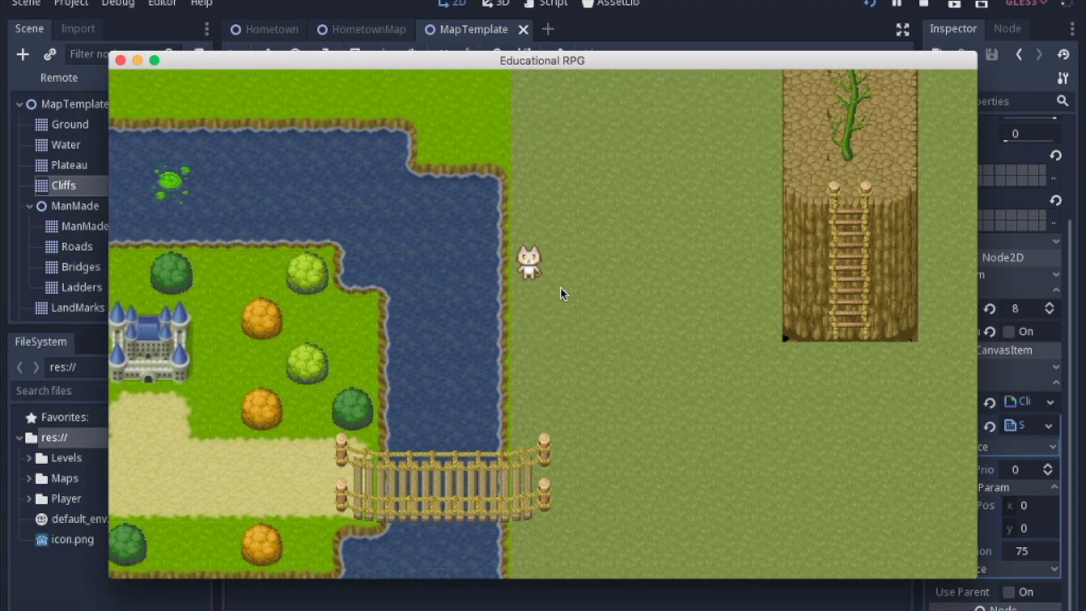
{"action": "key", "text": "Down"}
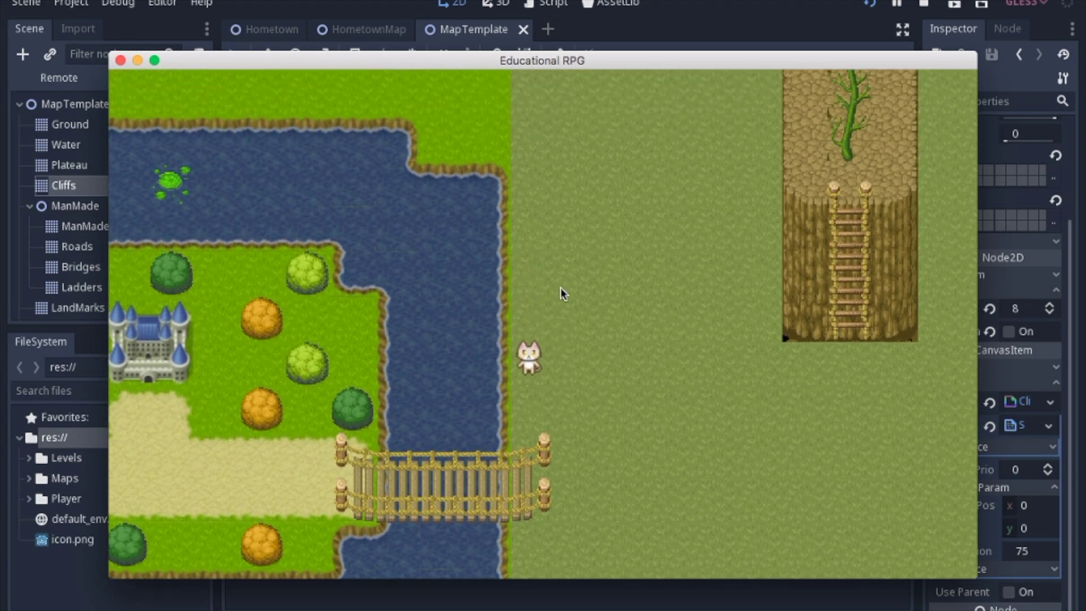
- Walk the cat back and forth across the grass, then stop the game with F8
{"action": "key", "text": "Right"}
{"action": "key", "text": "Left"}
{"action": "key", "text": "Right"}
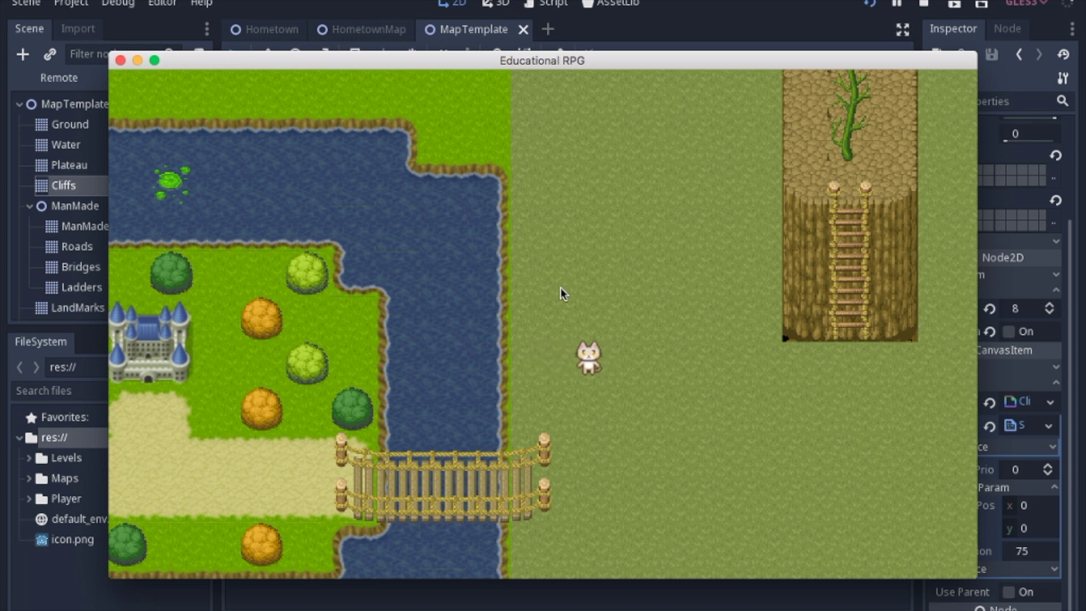
{"action": "key", "text": "Left"}
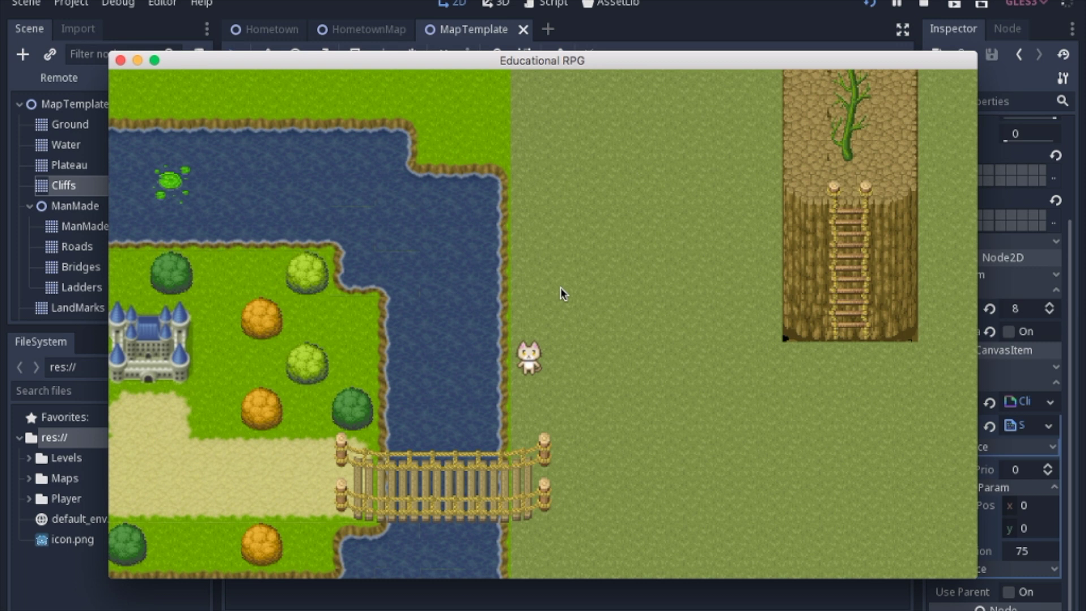
{"action": "key", "text": "Right"}
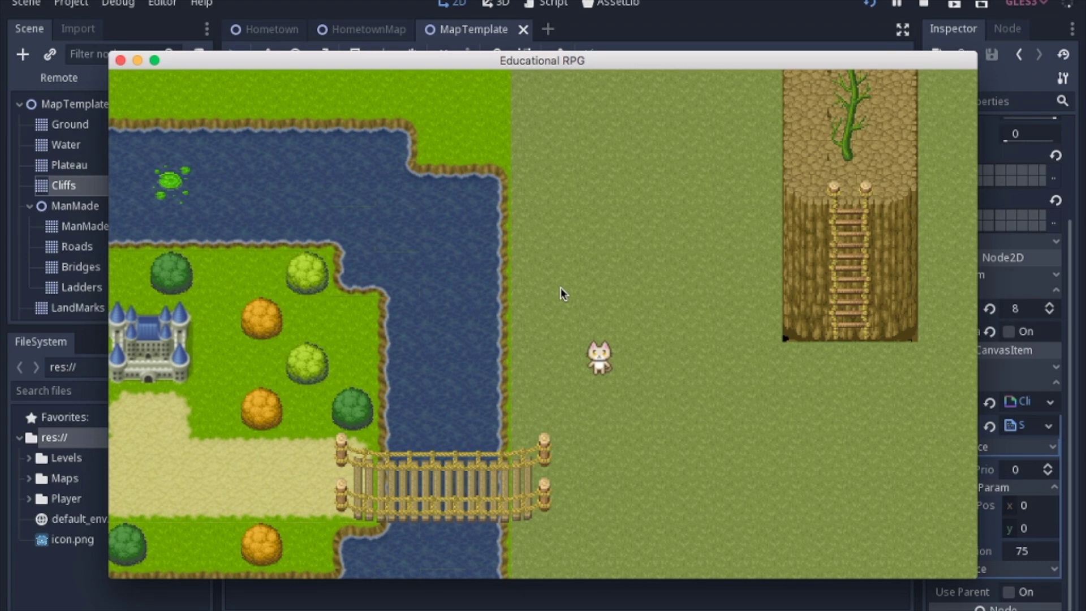
{"action": "key", "text": "Left"}
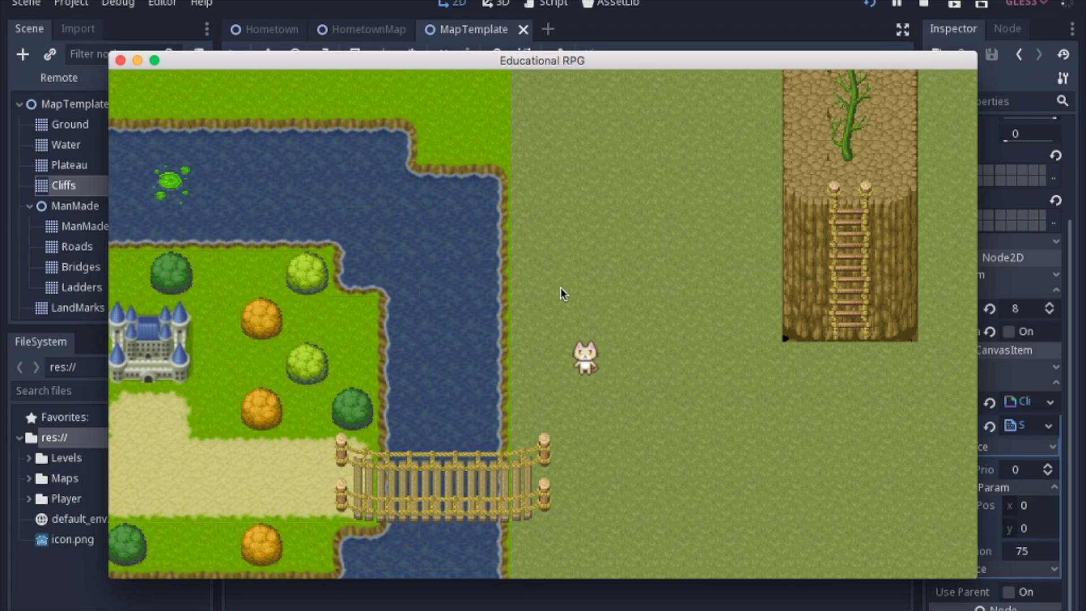
{"action": "key", "text": "F8"}
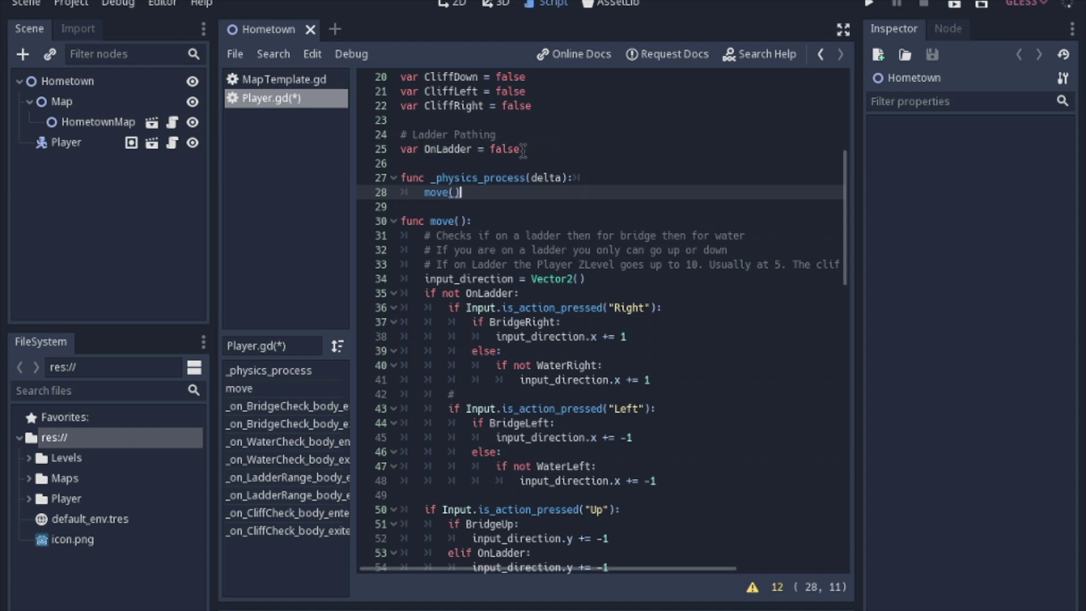
{"action": "scroll", "coordinate": [501, 331], "scroll_direction": "down", "scroll_amount": 1}
{"action": "scroll", "coordinate": [468, 355], "scroll_direction": "down", "scroll_amount": 1}
{"action": "scroll", "coordinate": [468, 354], "scroll_direction": "down", "scroll_amount": 1}
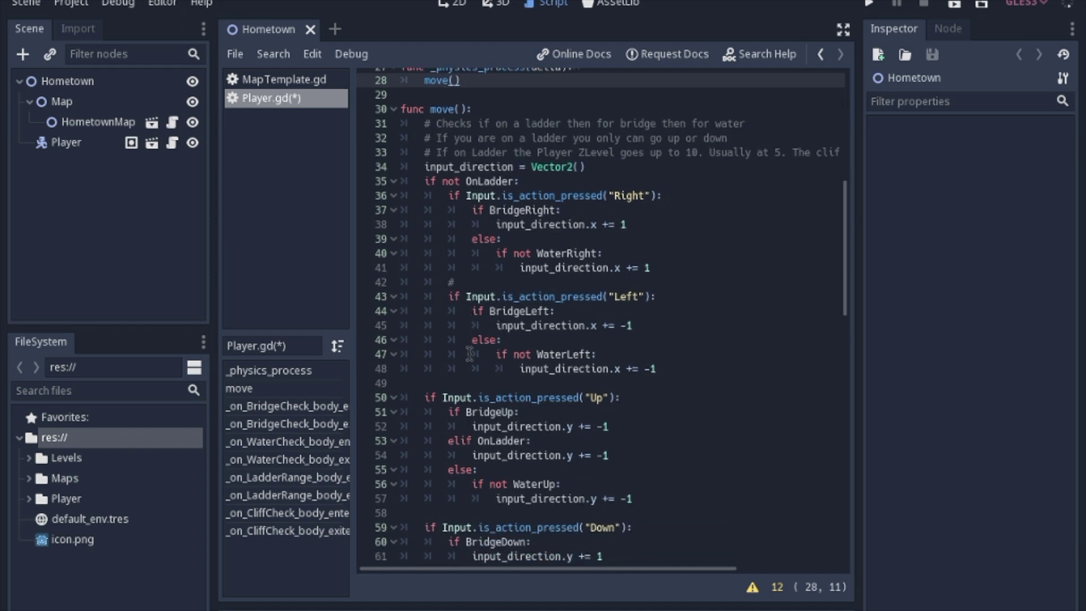
{"action": "scroll", "coordinate": [467, 354], "scroll_direction": "down", "scroll_amount": 1}
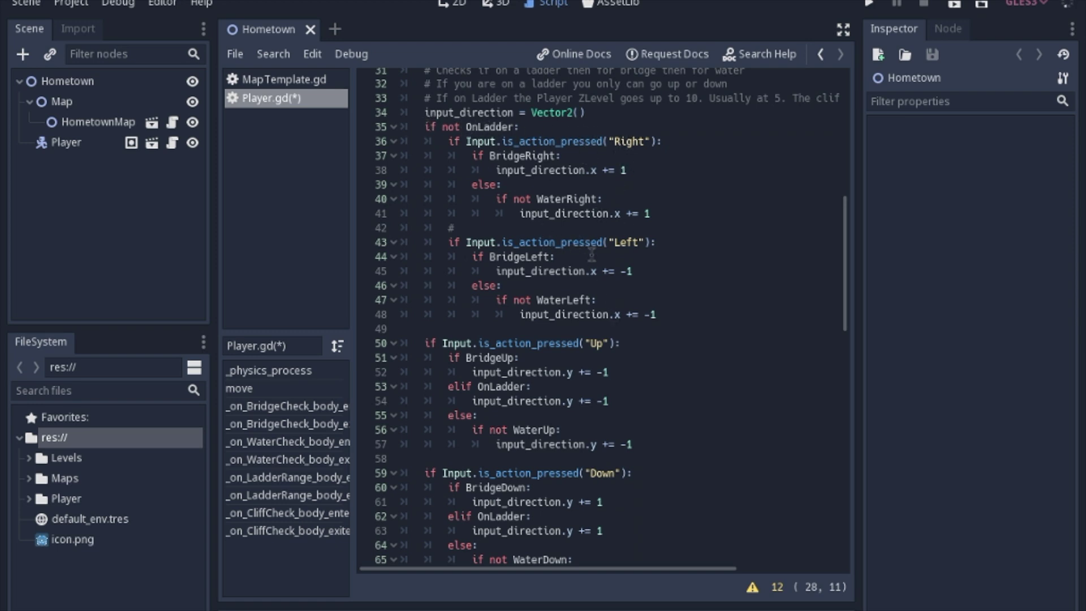
{"action": "scroll", "coordinate": [533, 361], "scroll_direction": "down", "scroll_amount": 2}
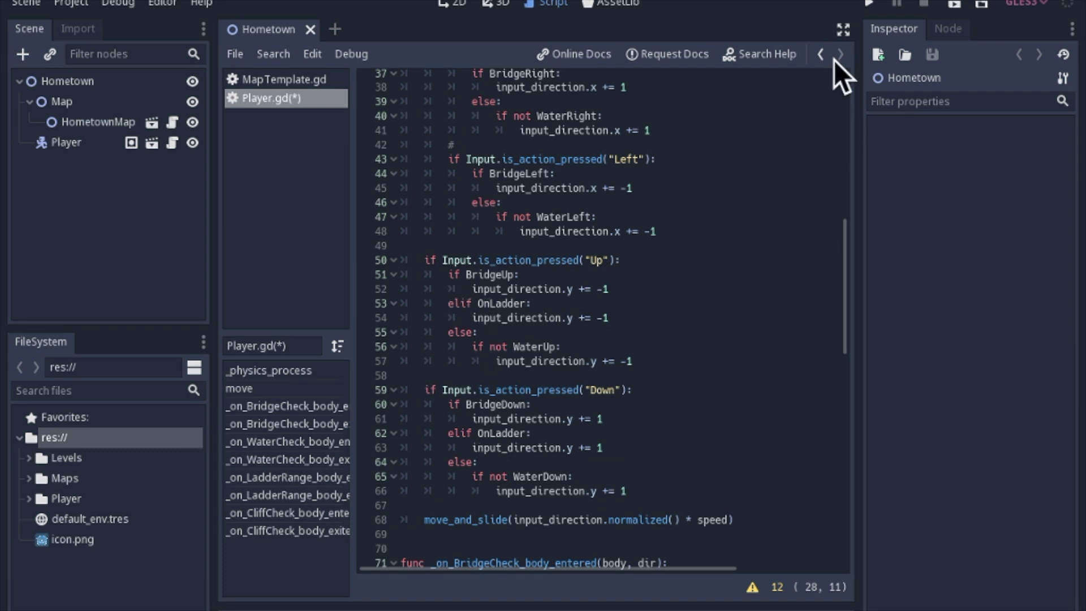
- Run the game, walk the cat down, left and up the log, then close it
{"action": "left_click", "coordinate": [869, 8]}
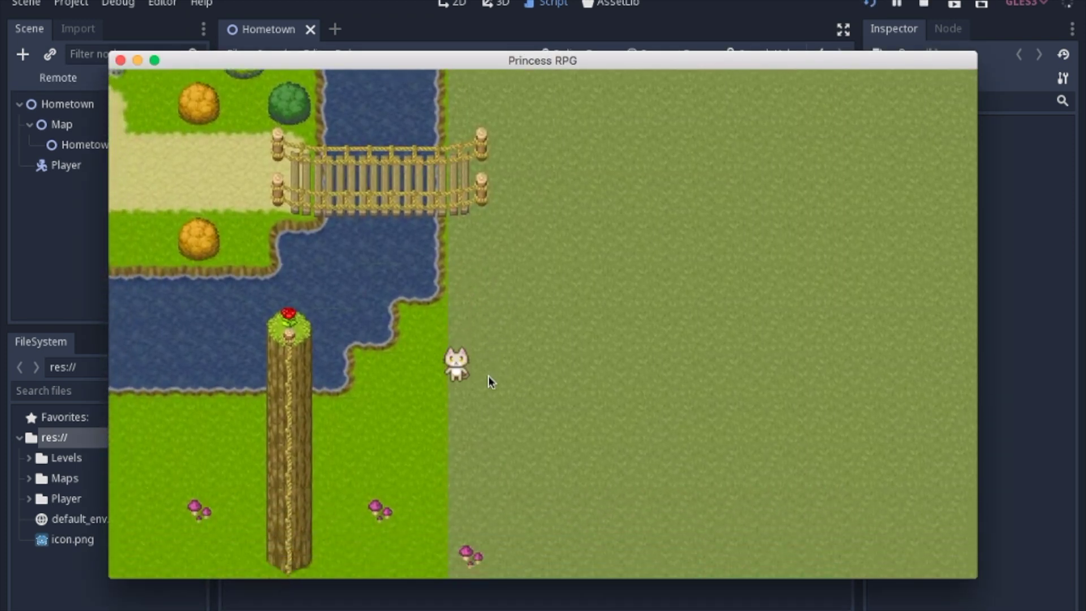
{"action": "key", "text": "Down"}
{"action": "key", "text": "Left"}
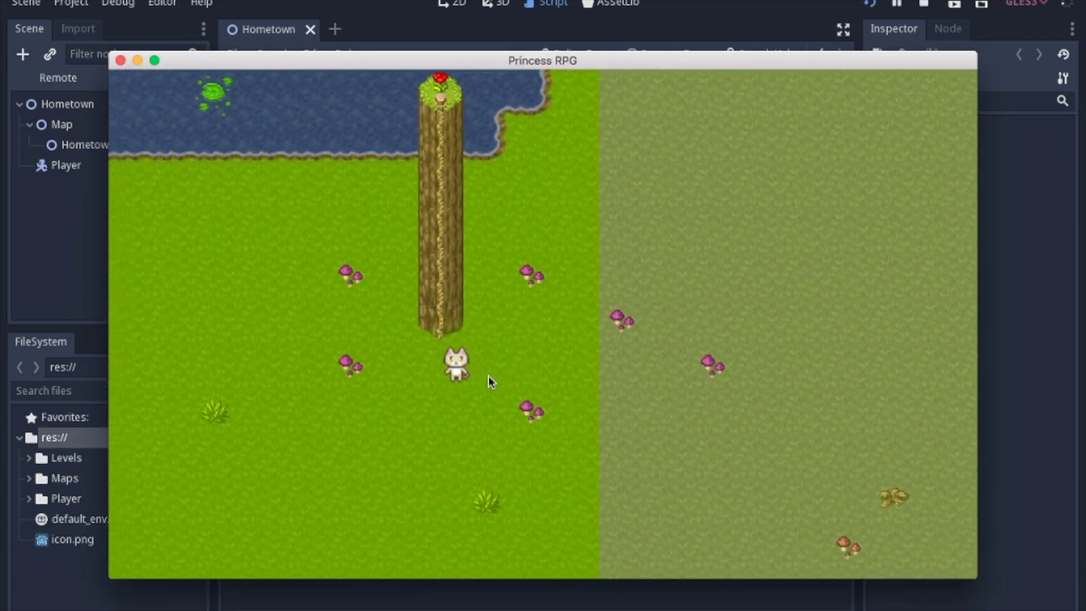
{"action": "key", "text": "Up"}
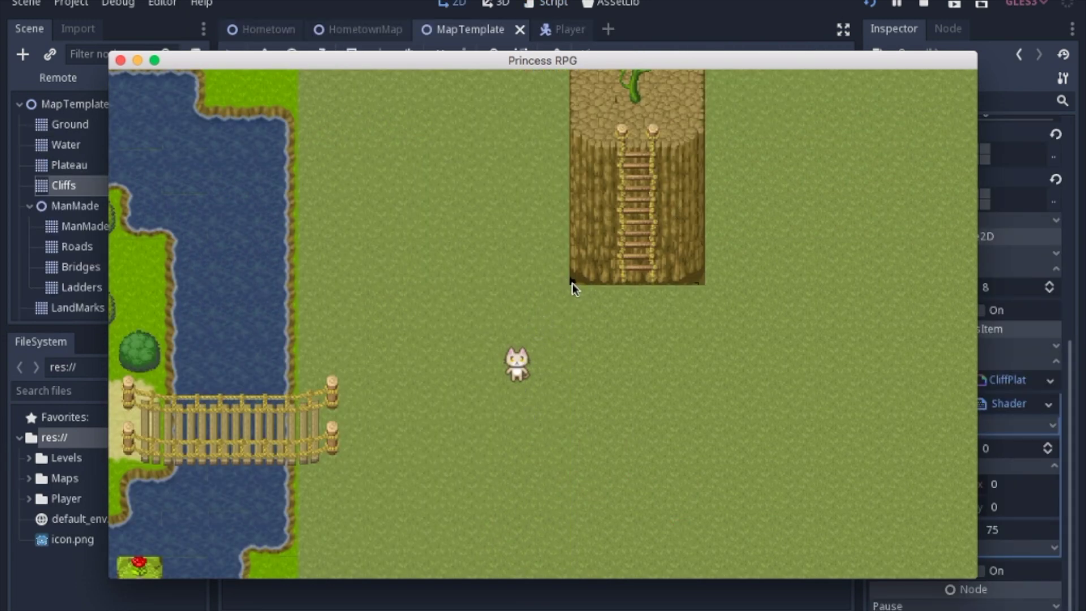
{"action": "key", "text": "alt+F4"}
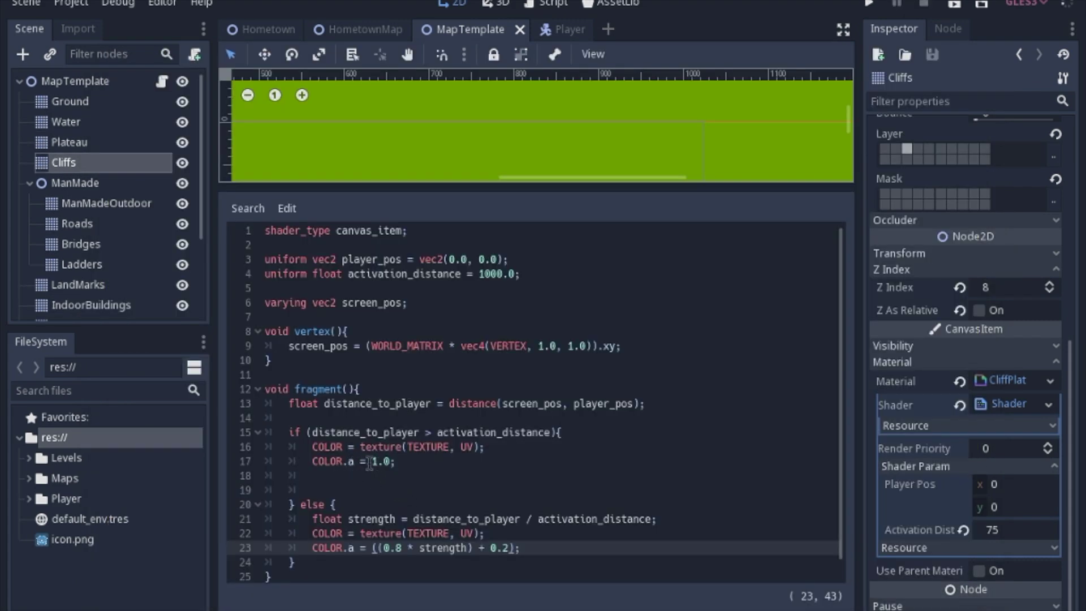
- Delete the far-branch 'COLOR.a = 1.0;' line and relaunch the game to test transparency
{"action": "left_click", "coordinate": [389, 461]}
{"action": "key", "text": "shift+Home"}
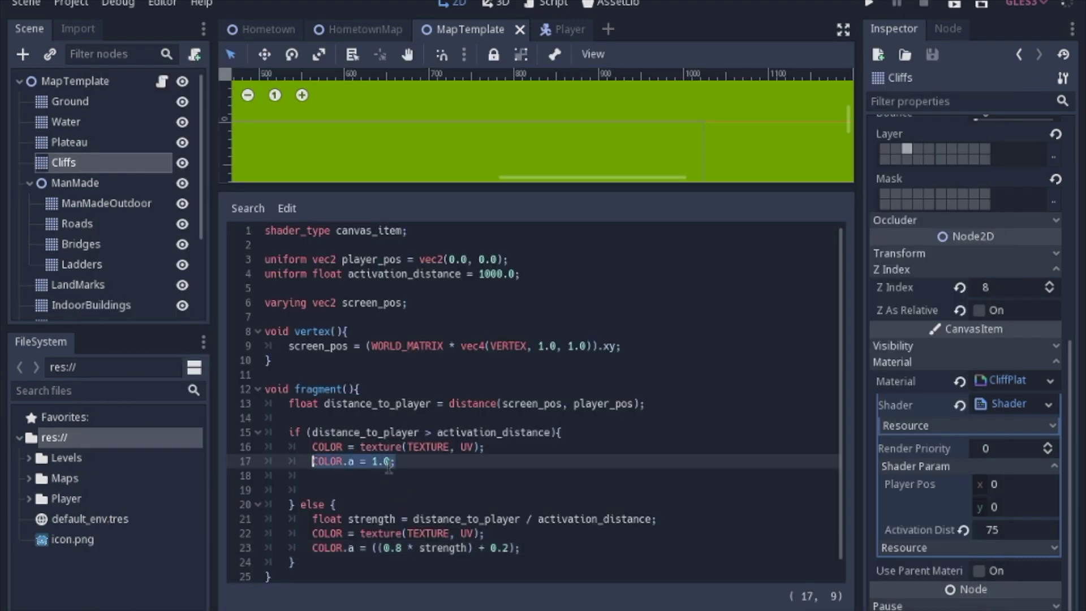
{"action": "key", "text": "BackSpace"}
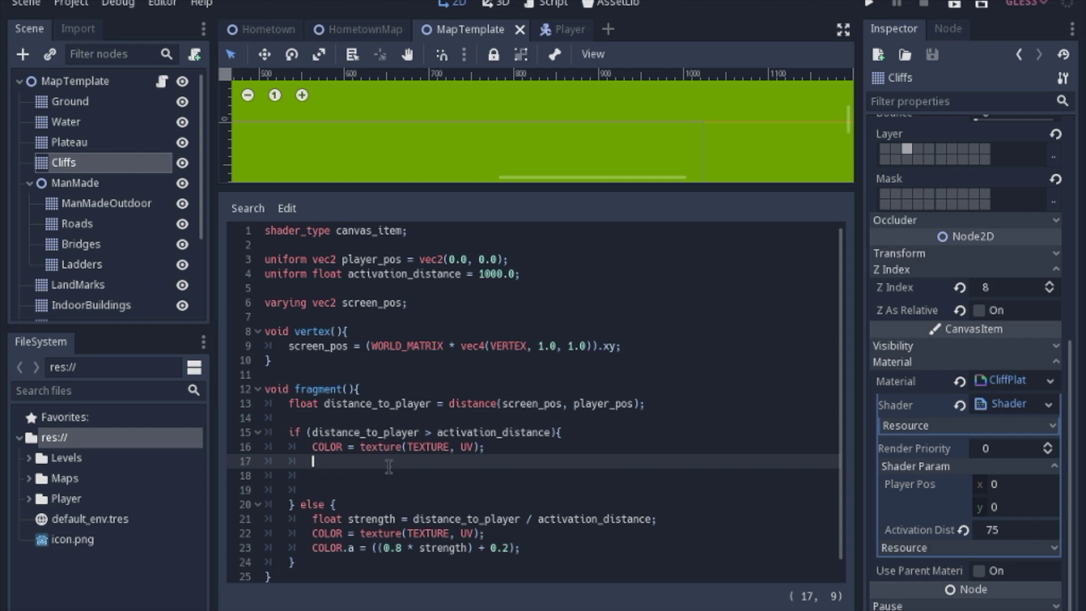
{"action": "key", "text": "BackSpace"}
{"action": "key", "text": "BackSpace"}
{"action": "key", "text": "BackSpace"}
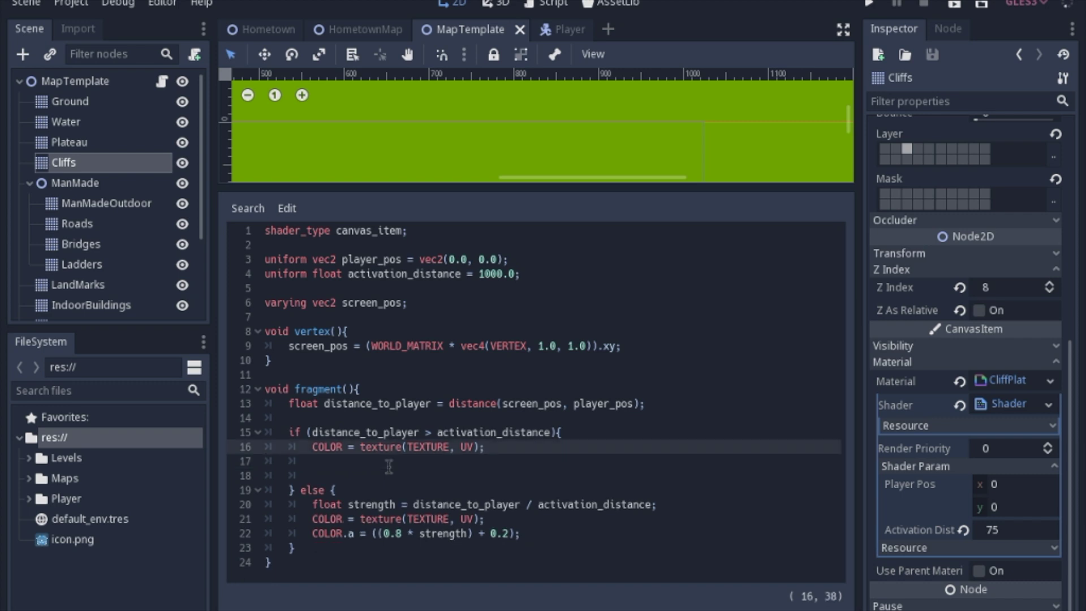
{"action": "left_click", "coordinate": [869, 4]}
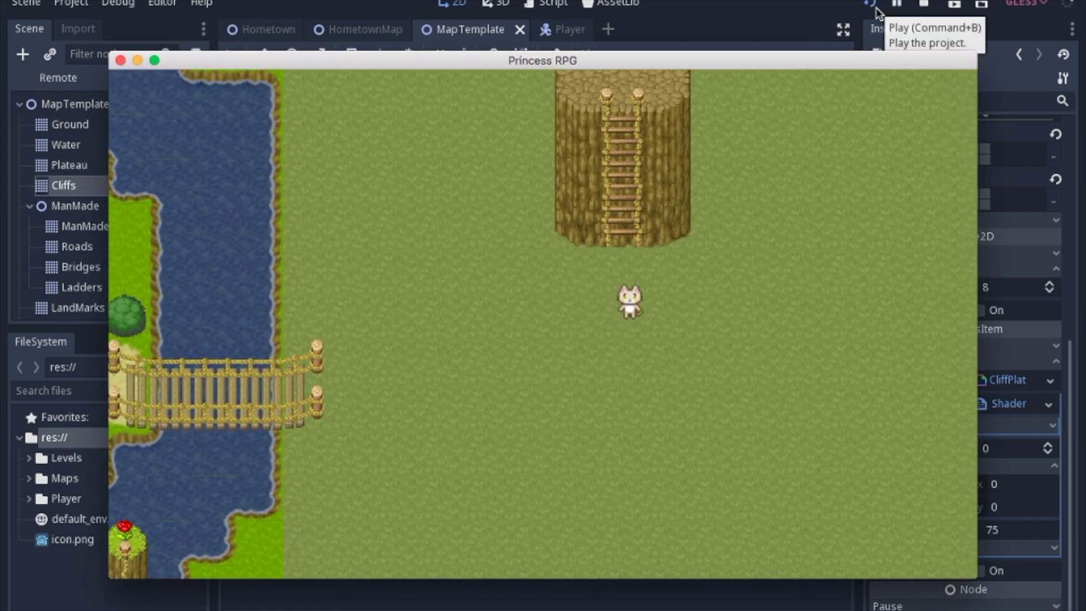
{"action": "key", "text": "Up"}
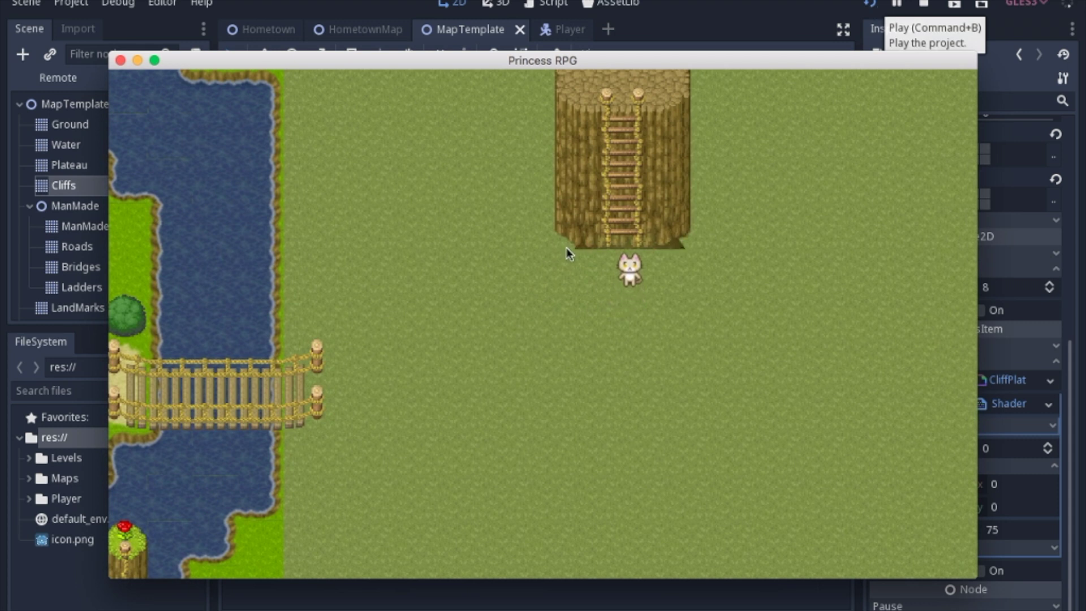
{"action": "key", "text": "Down"}
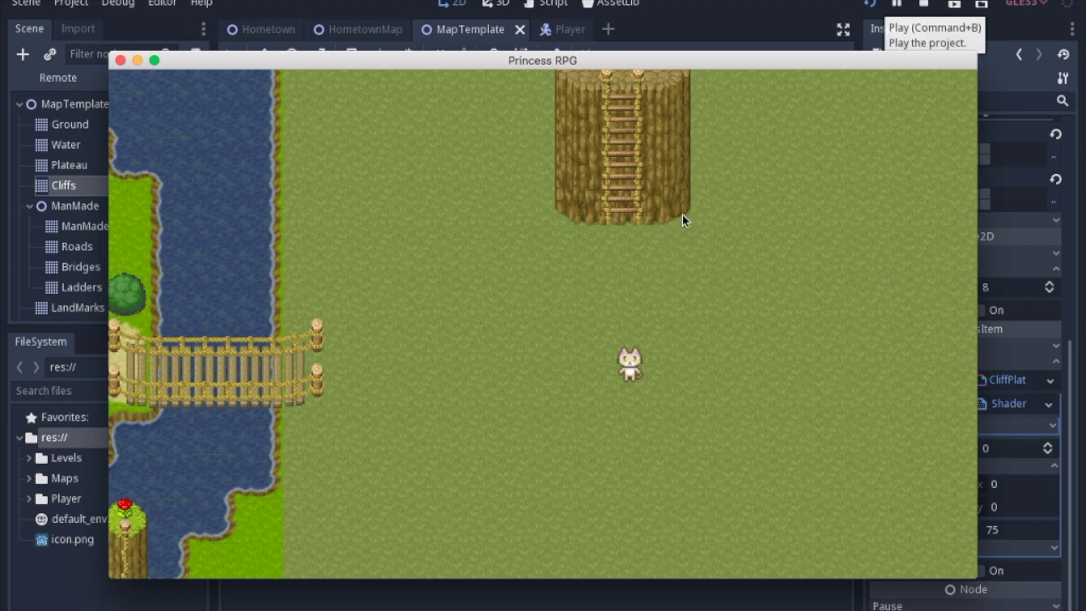
{"action": "key", "text": "Up"}
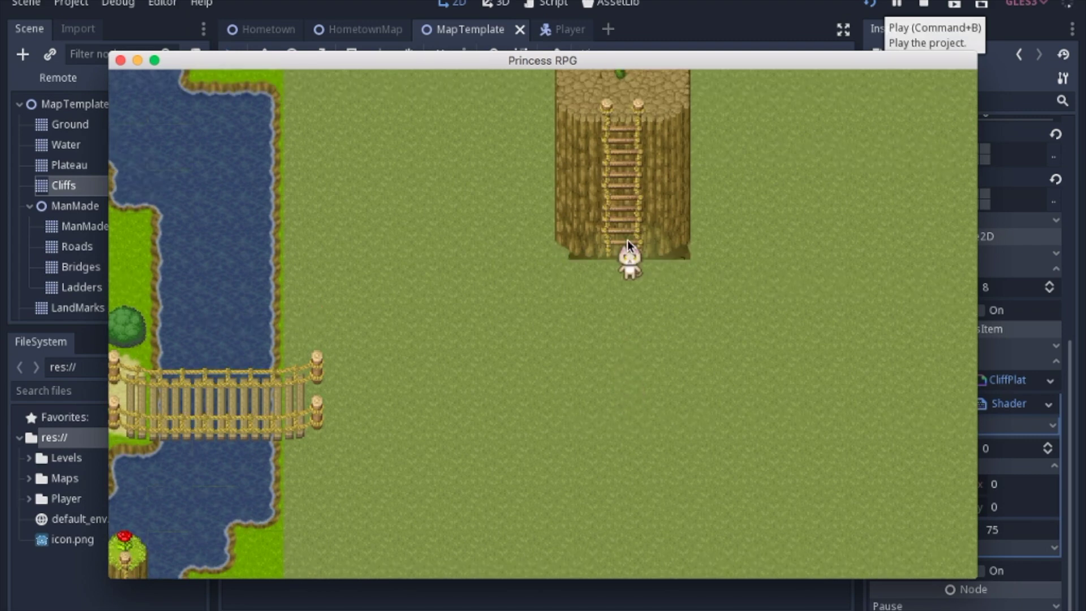
{"action": "key", "text": "Down"}
{"action": "key", "text": "Right"}
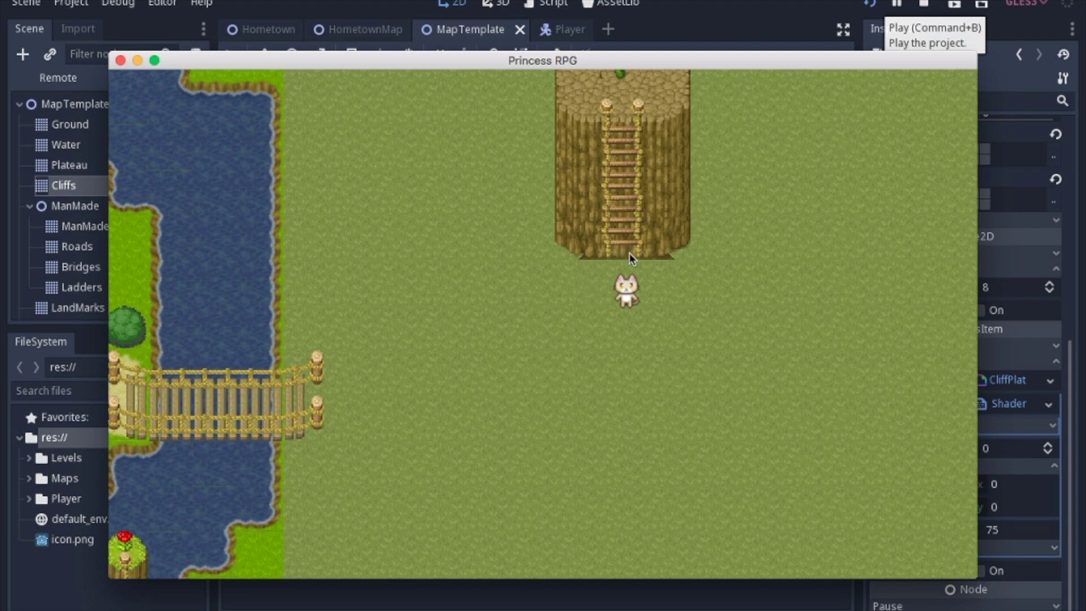
{"action": "key", "text": "super+q"}
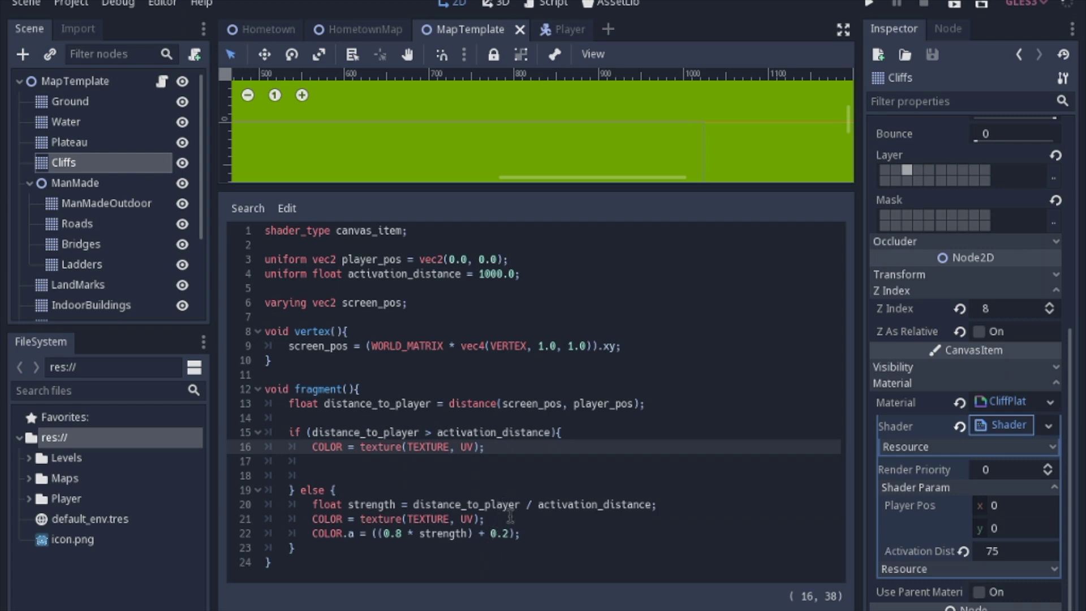
- Append ' * texture(TEXTURE, UV).a' to the near-player alpha line, then save and run
{"action": "left_click", "coordinate": [517, 533]}
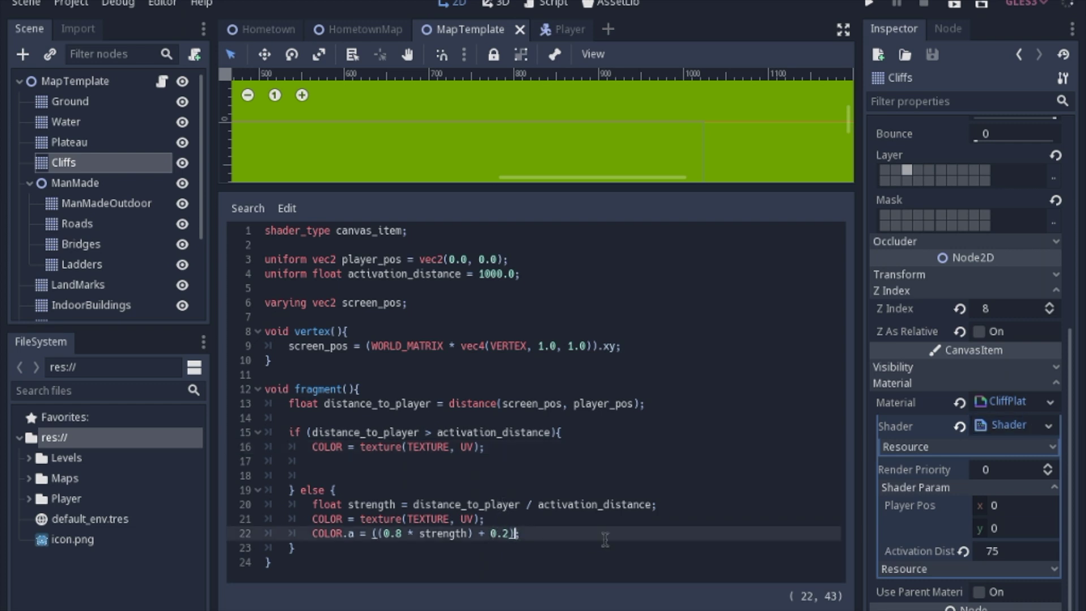
{"action": "type", "text": "* texture(TEXTURE, UV).a;"}
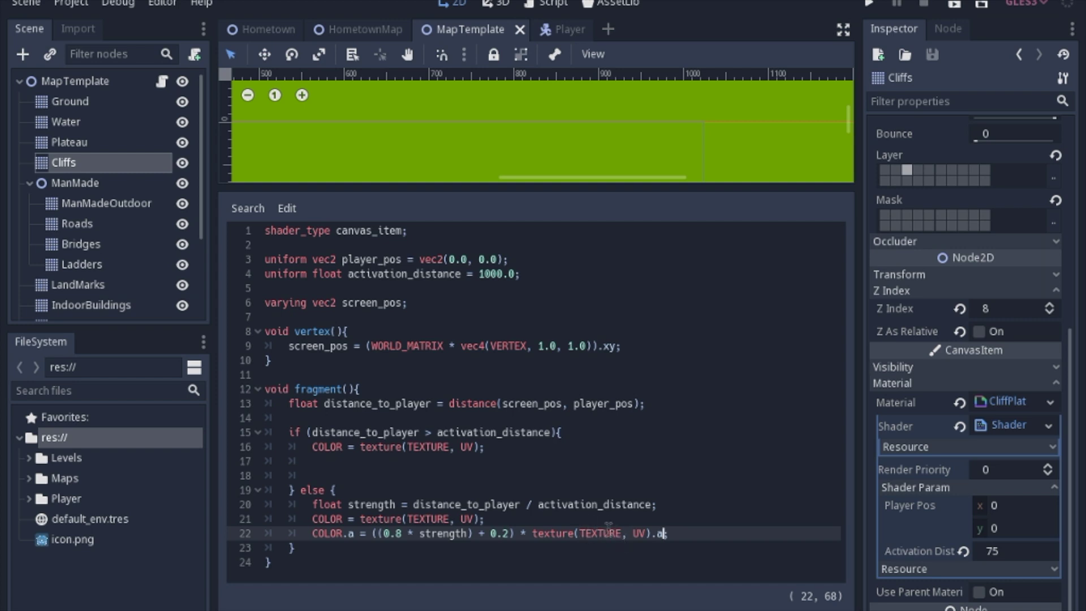
{"action": "left_click", "coordinate": [871, 6]}
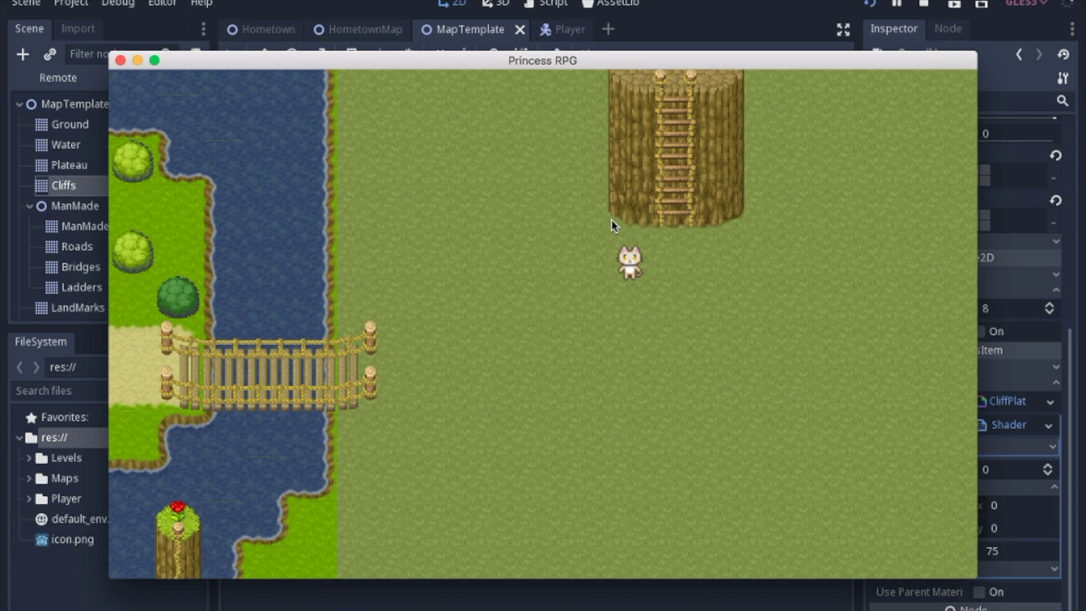
- Close the Princess RPG test window and switch to the Player scene
{"action": "left_click", "coordinate": [120, 60]}
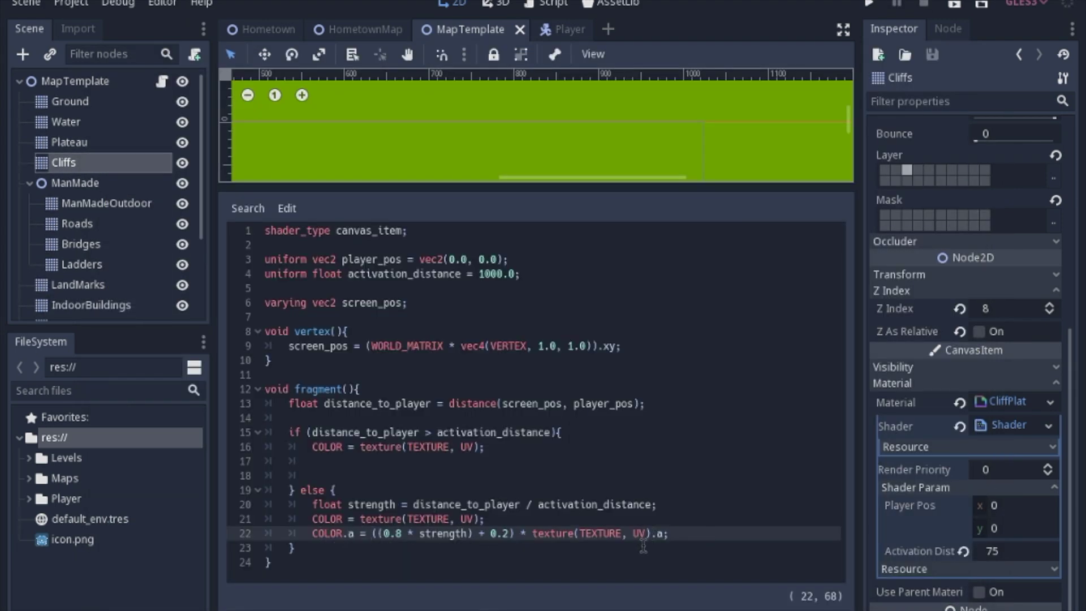
{"action": "key", "text": "ctrl+Tab"}
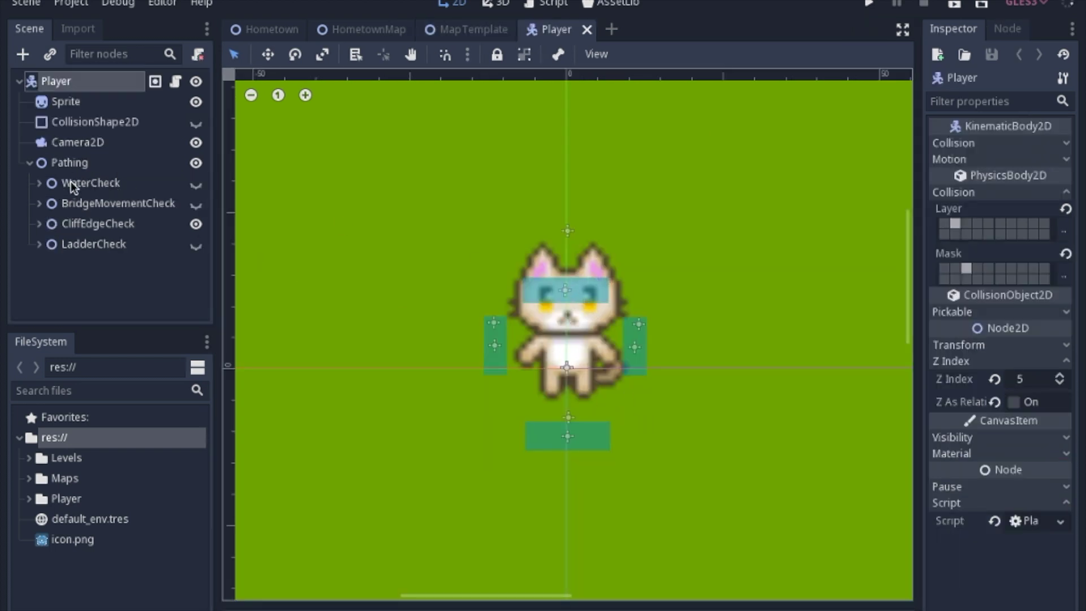
- Expand and collapse WaterCheck and CliffEdgeCheck to review their child check areas
{"action": "left_click", "coordinate": [39, 183]}
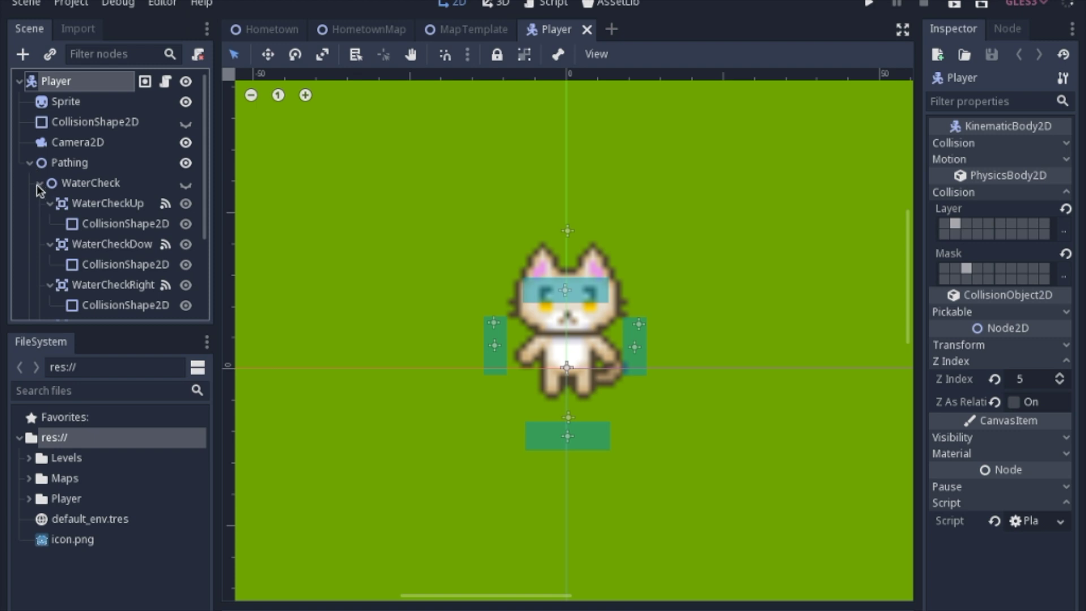
{"action": "left_click", "coordinate": [40, 184]}
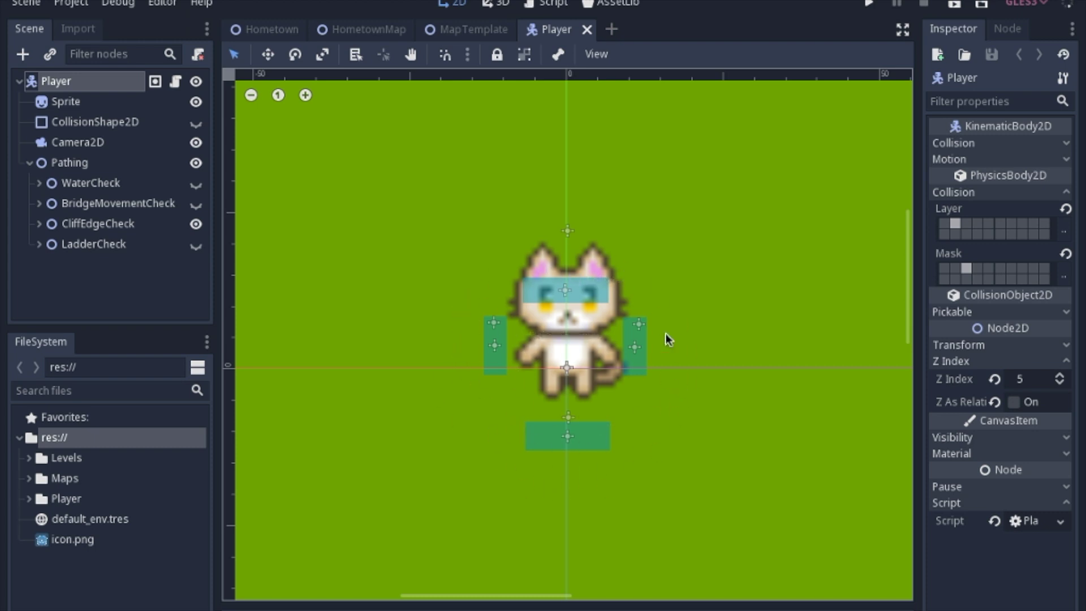
{"action": "left_click", "coordinate": [39, 224]}
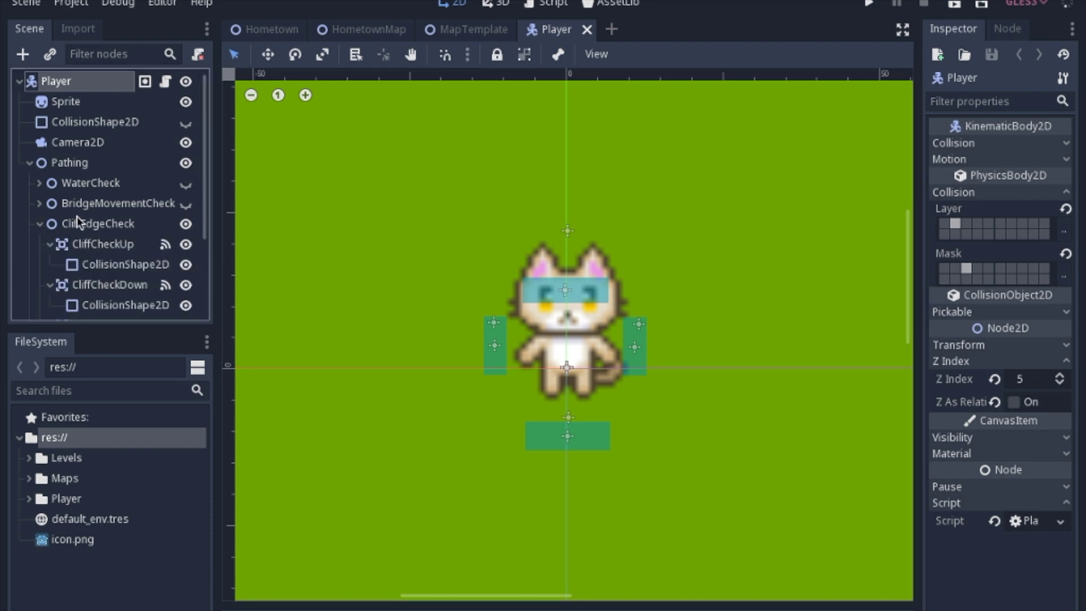
{"action": "left_click", "coordinate": [39, 224]}
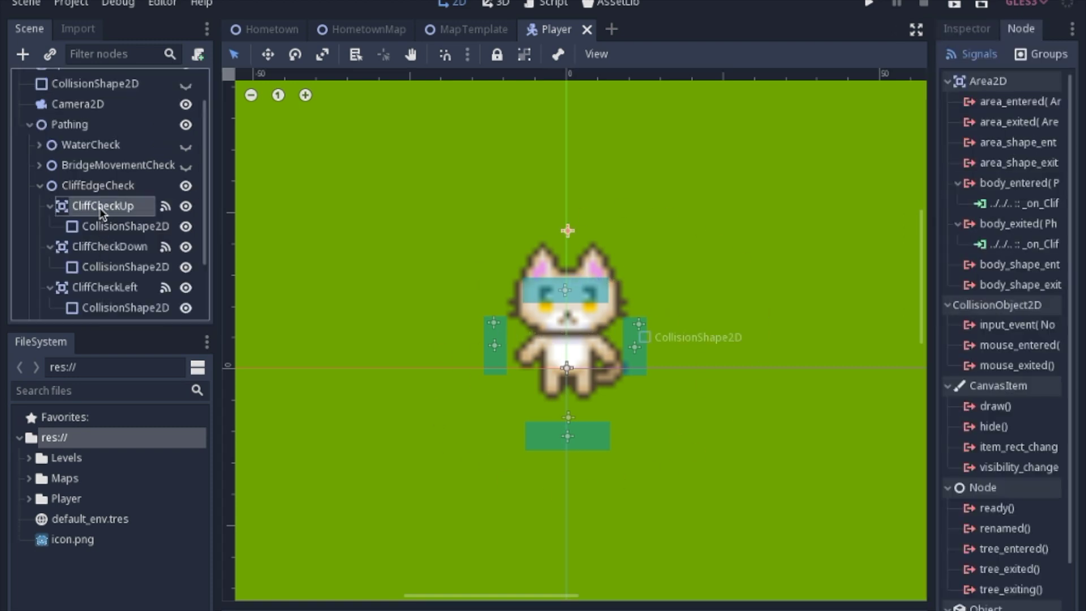
- Review the body_entered connection that binds 'Up', then close the Edit Connection dialog
{"action": "double_click", "coordinate": [1022, 204]}
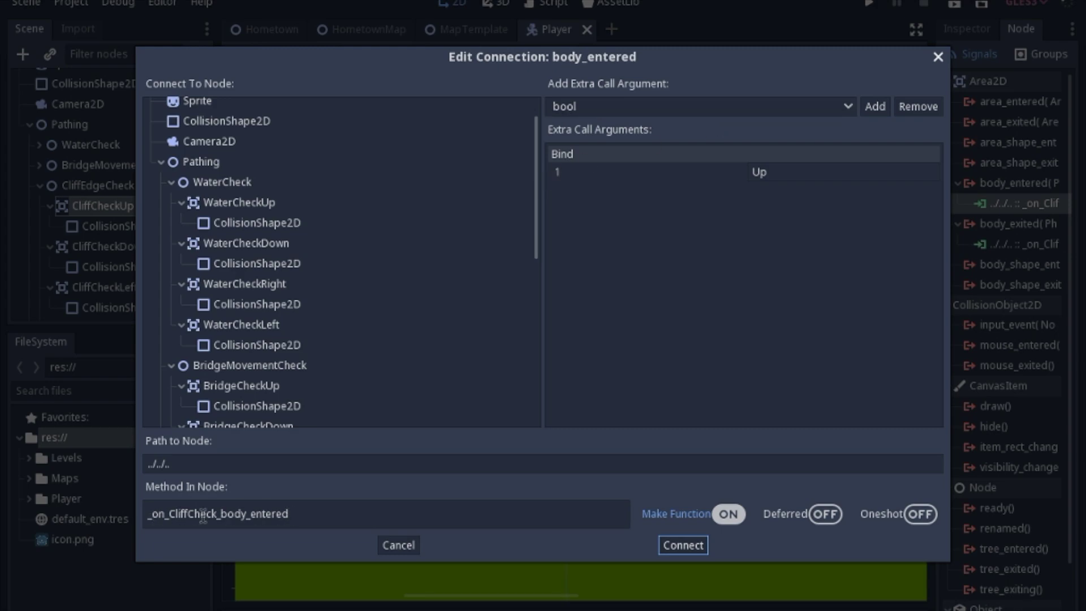
{"action": "key", "text": "Return"}
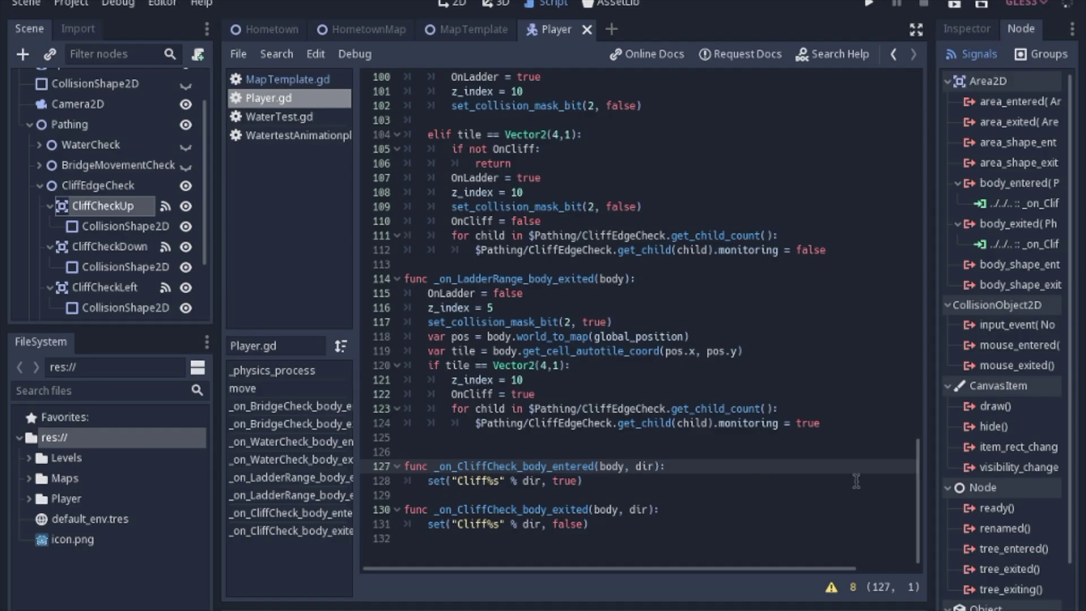
{"action": "mouse_move", "coordinate": [912, 460]}
{"action": "left_mouse_down"}
{"action": "mouse_move", "coordinate": [914, 129]}
{"action": "mouse_move", "coordinate": [925, 80]}
{"action": "left_mouse_up"}
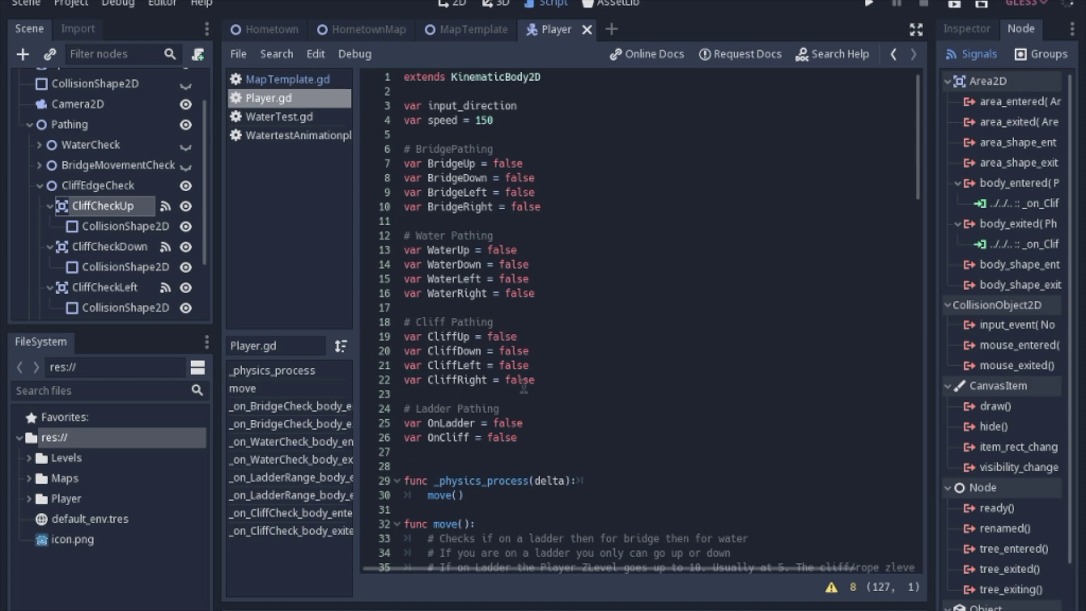
{"action": "scroll", "coordinate": [553, 381], "scroll_direction": "down", "scroll_amount": 8}
{"action": "scroll", "coordinate": [527, 331], "scroll_direction": "down", "scroll_amount": 3}
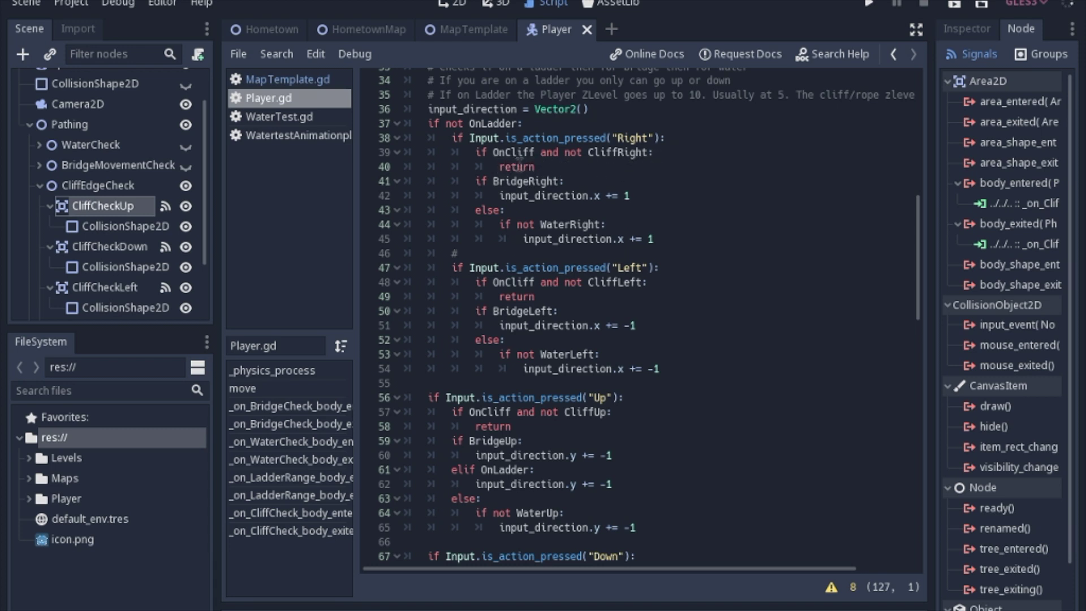
{"action": "scroll", "coordinate": [531, 184], "scroll_direction": "up", "scroll_amount": 2}
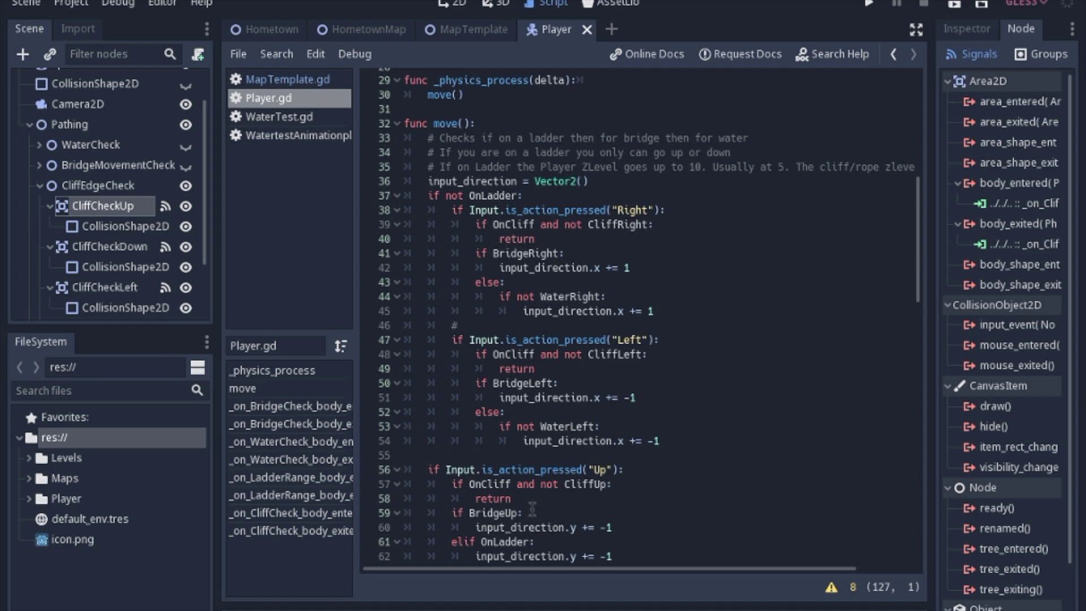
{"action": "scroll", "coordinate": [533, 438], "scroll_direction": "down", "scroll_amount": 3}
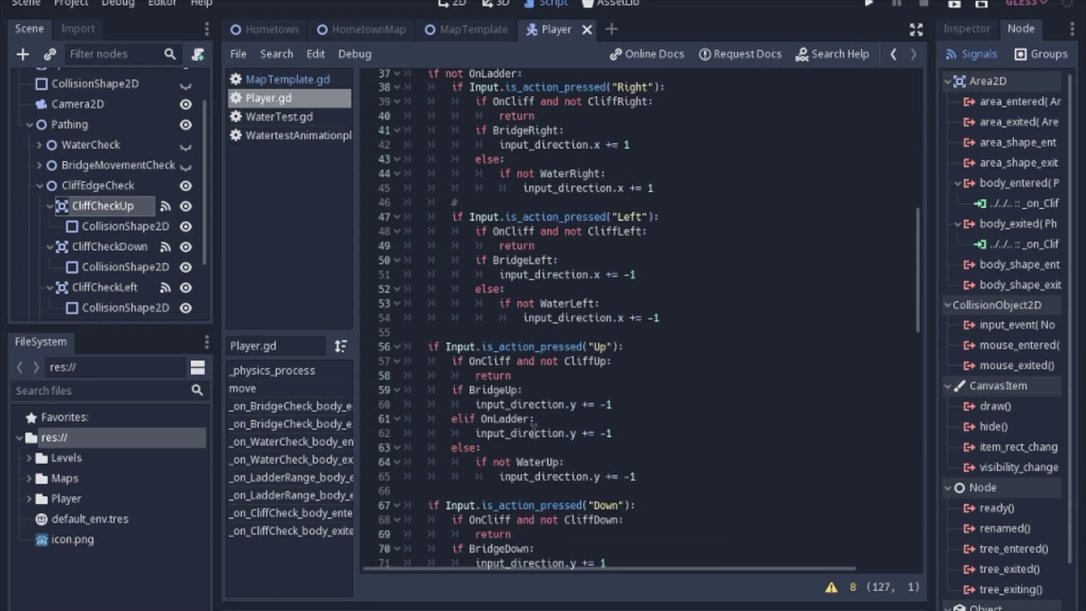
{"action": "scroll", "coordinate": [543, 319], "scroll_direction": "up", "scroll_amount": 1}
{"action": "scroll", "coordinate": [513, 196], "scroll_direction": "up", "scroll_amount": 1}
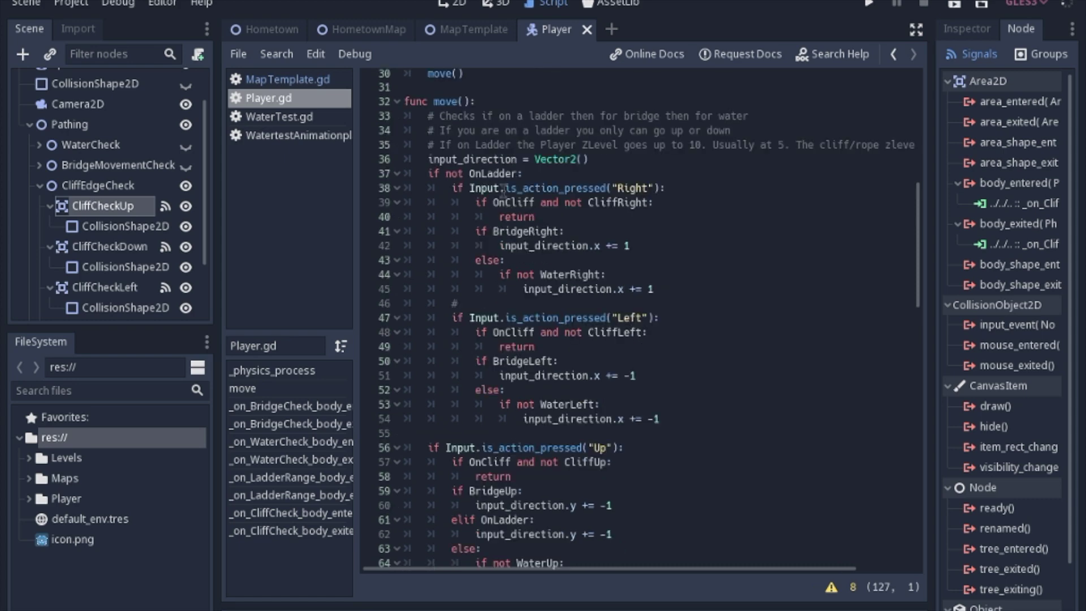
{"action": "scroll", "coordinate": [594, 365], "scroll_direction": "down", "scroll_amount": 3}
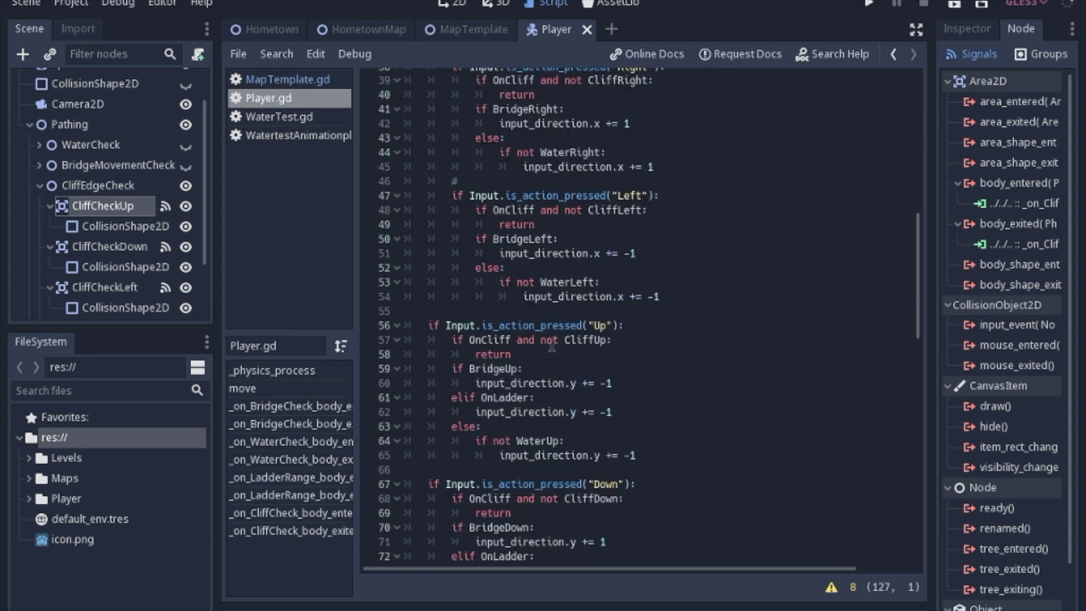
{"action": "scroll", "coordinate": [544, 336], "scroll_direction": "up", "scroll_amount": 1}
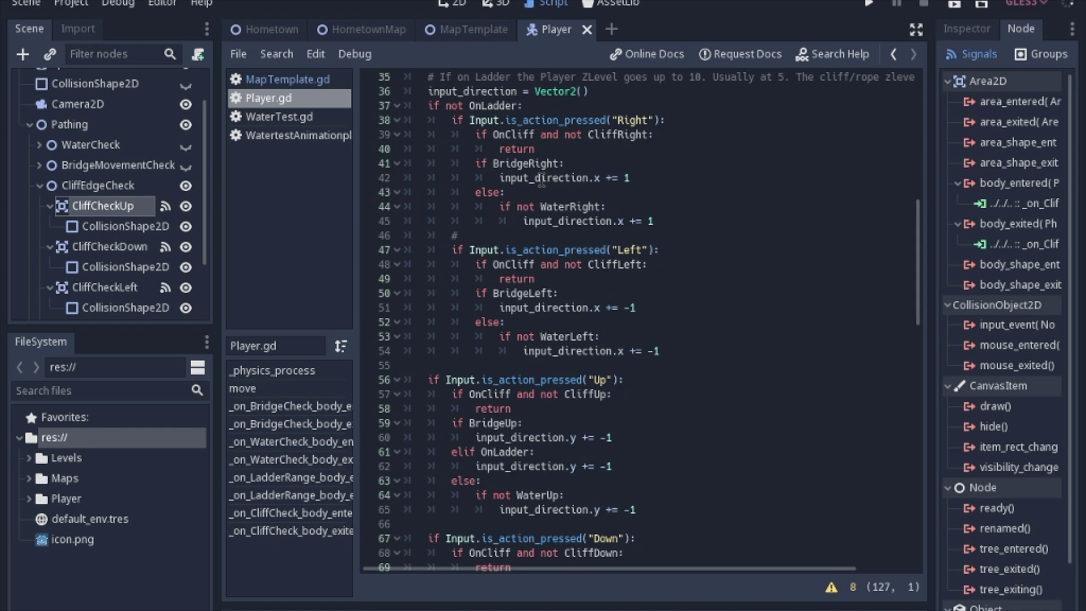
{"action": "scroll", "coordinate": [542, 182], "scroll_direction": "up", "scroll_amount": 4}
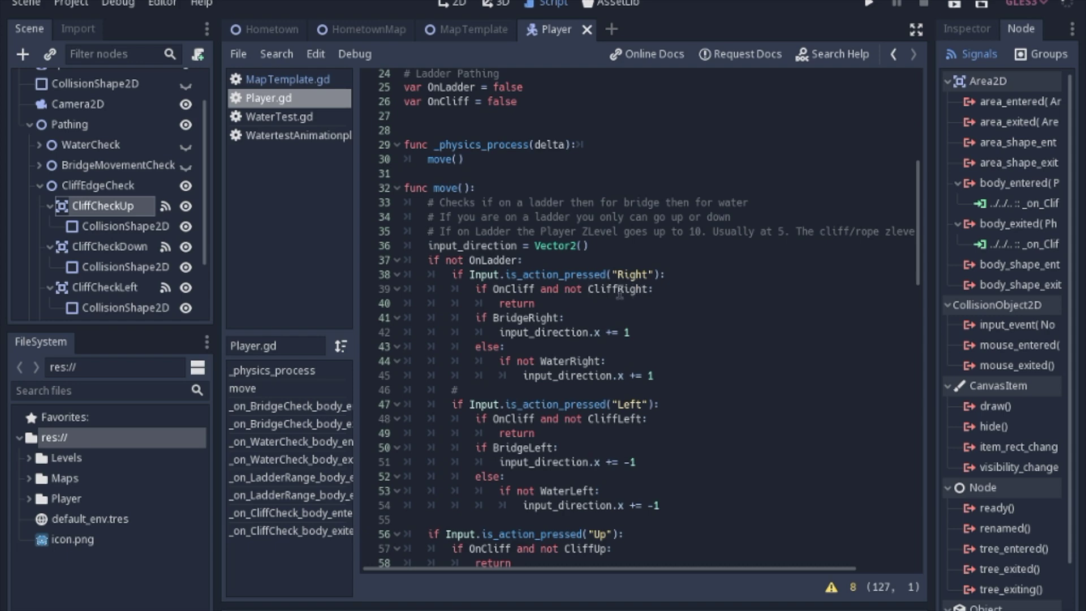
- Collapse CliffEdgeCheck's child areas in the Scene dock
{"action": "left_click", "coordinate": [37, 186]}
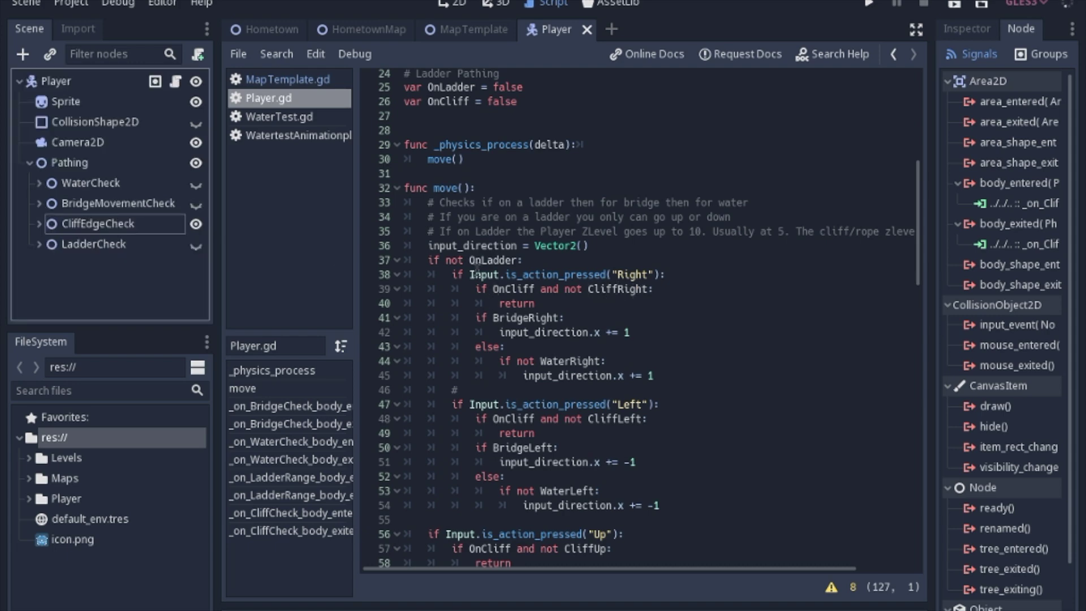
{"action": "scroll", "coordinate": [522, 263], "scroll_direction": "down", "scroll_amount": 20}
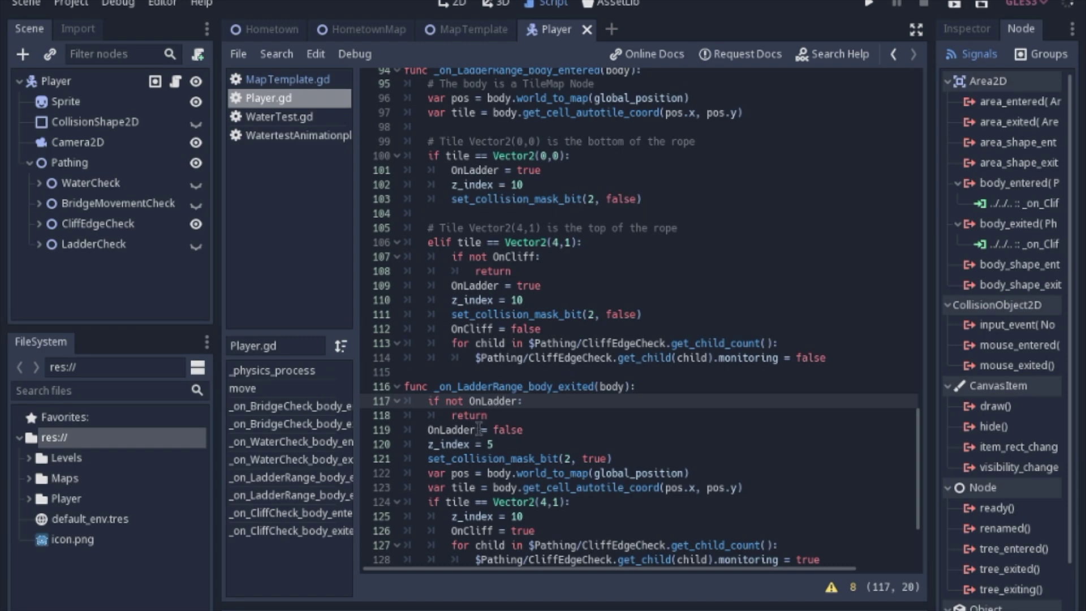
{"action": "scroll", "coordinate": [480, 426], "scroll_direction": "down", "scroll_amount": 2}
{"action": "scroll", "coordinate": [458, 339], "scroll_direction": "down", "scroll_amount": 1}
{"action": "scroll", "coordinate": [439, 246], "scroll_direction": "down", "scroll_amount": 1}
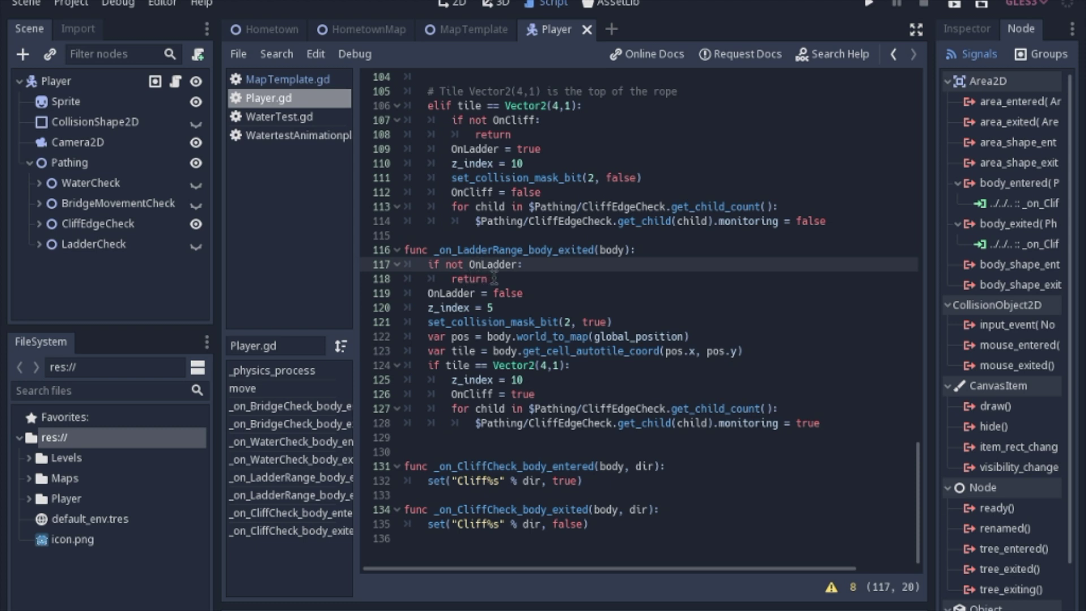
- Run the project to test the cat's movement near the cliff ladder
{"action": "left_click", "coordinate": [869, 12]}
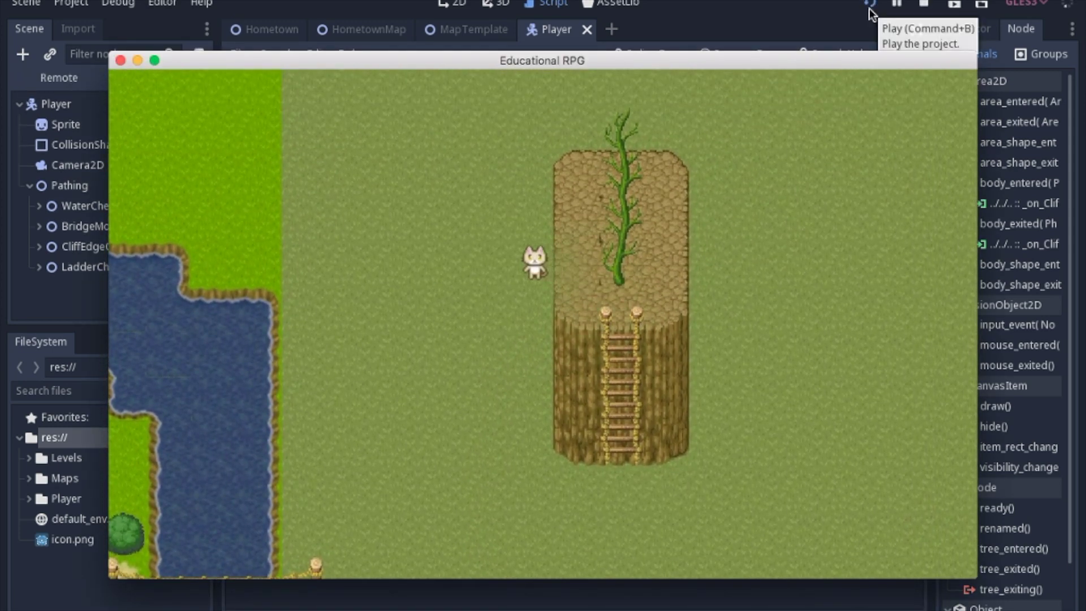
- Stop the running Educational RPG game to return to Player.gd's ladder-exit handler
{"action": "left_click", "coordinate": [121, 60]}
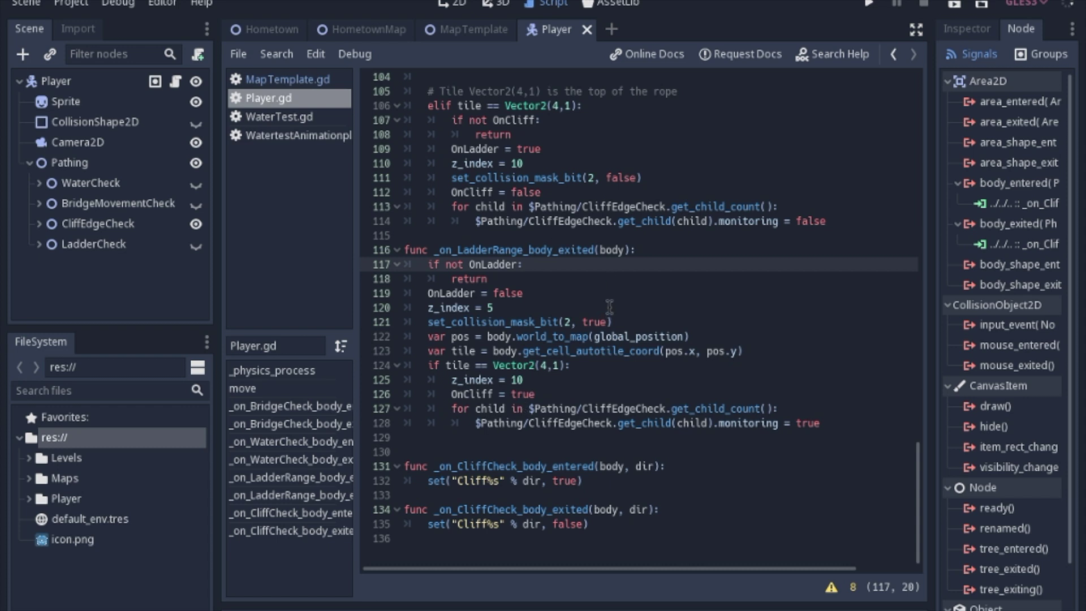
{"action": "scroll", "coordinate": [554, 307], "scroll_direction": "up", "scroll_amount": 5}
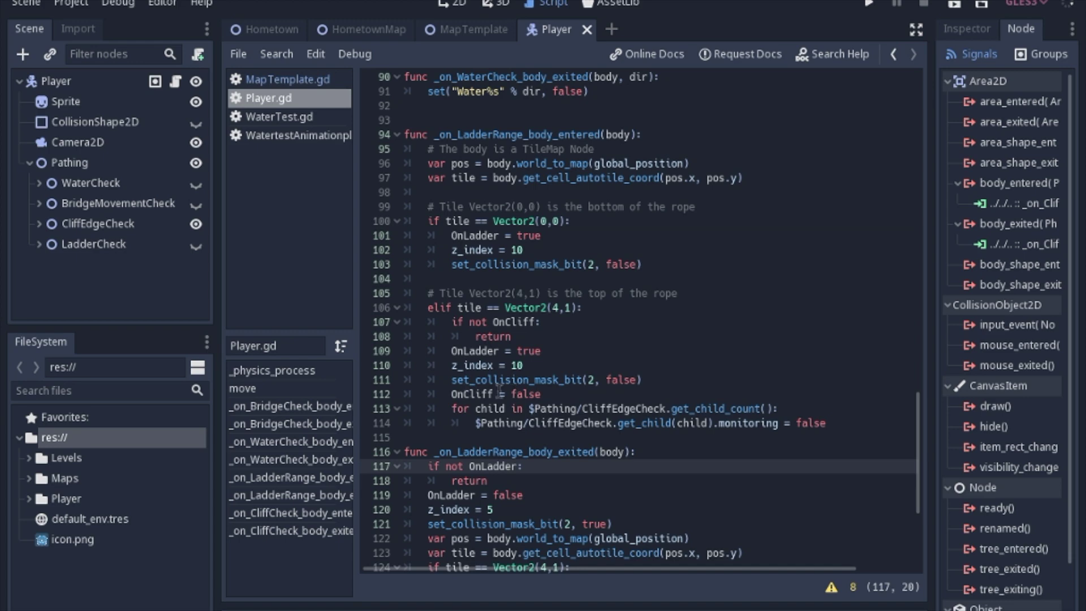
{"action": "scroll", "coordinate": [502, 380], "scroll_direction": "up", "scroll_amount": 3}
{"action": "scroll", "coordinate": [502, 374], "scroll_direction": "up", "scroll_amount": 10}
{"action": "scroll", "coordinate": [501, 351], "scroll_direction": "up", "scroll_amount": 5}
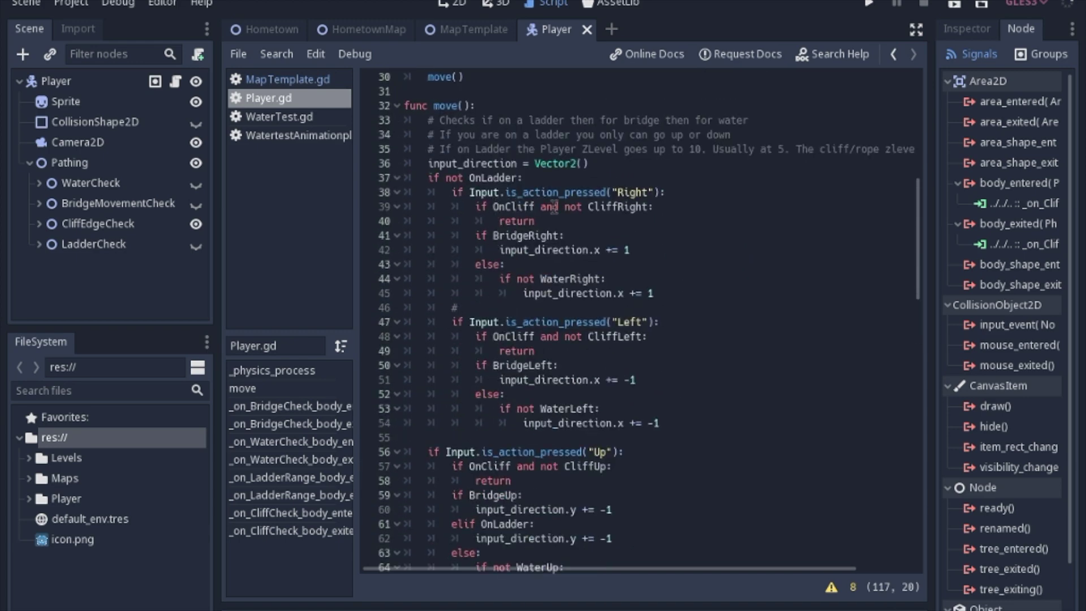
- Run the Educational RPG project again to test the ladder from the cliff top
{"action": "left_click", "coordinate": [867, 7]}
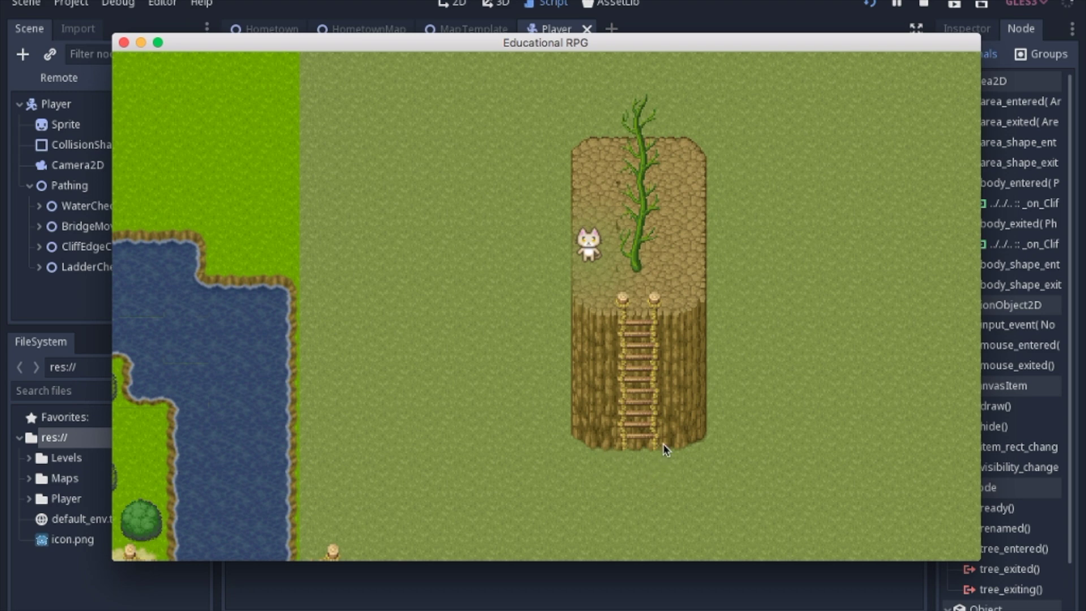
- Walk the cat down the ladder from the cliff onto the grass
{"action": "key", "text": "Down"}
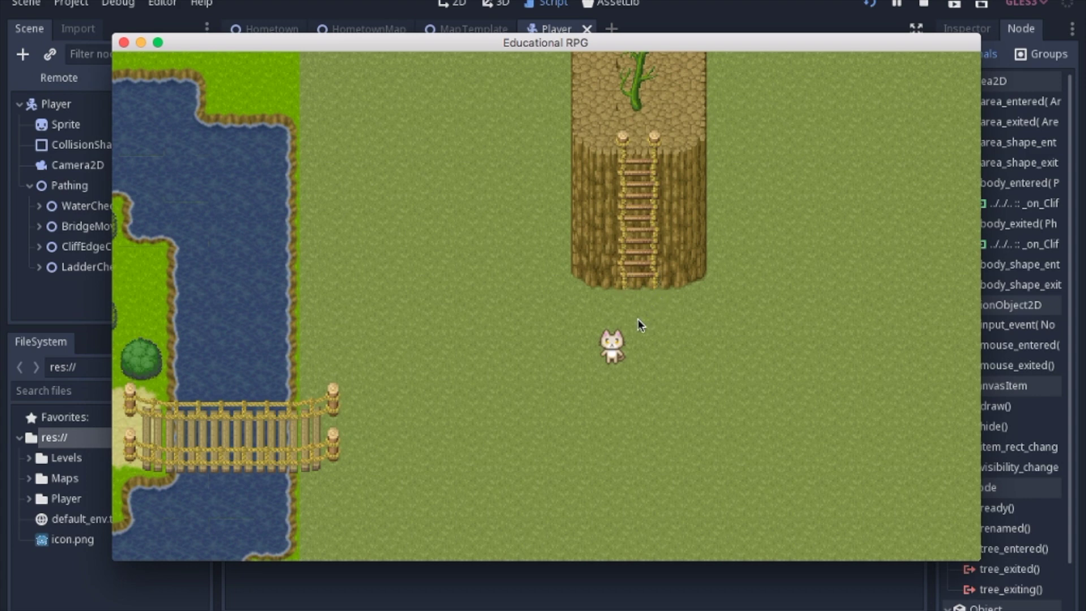
{"action": "left_click", "coordinate": [123, 42]}
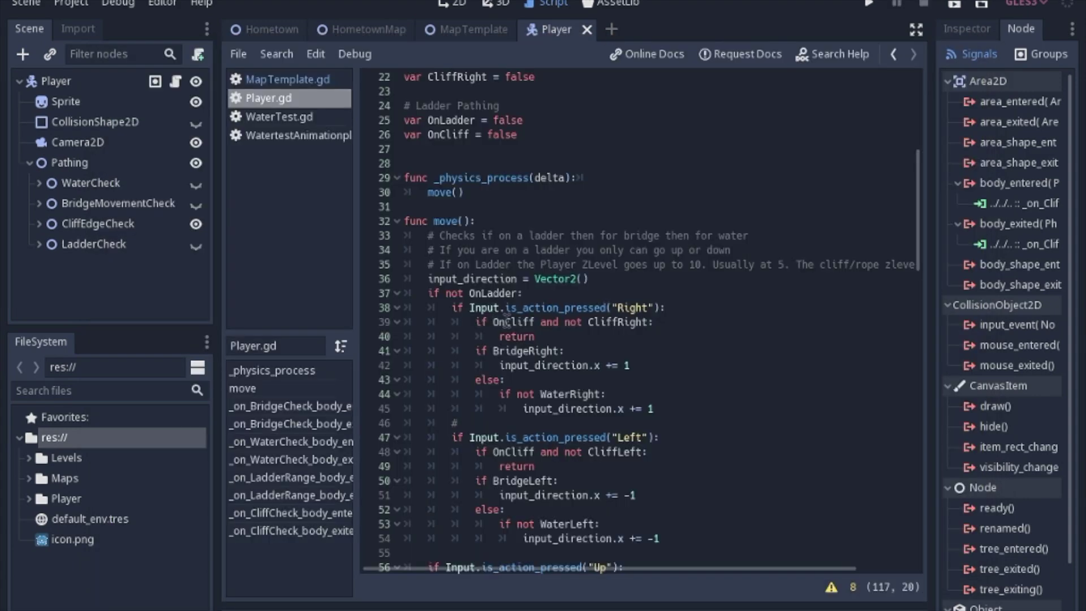
{"action": "scroll", "coordinate": [516, 219], "scroll_direction": "down", "scroll_amount": 2}
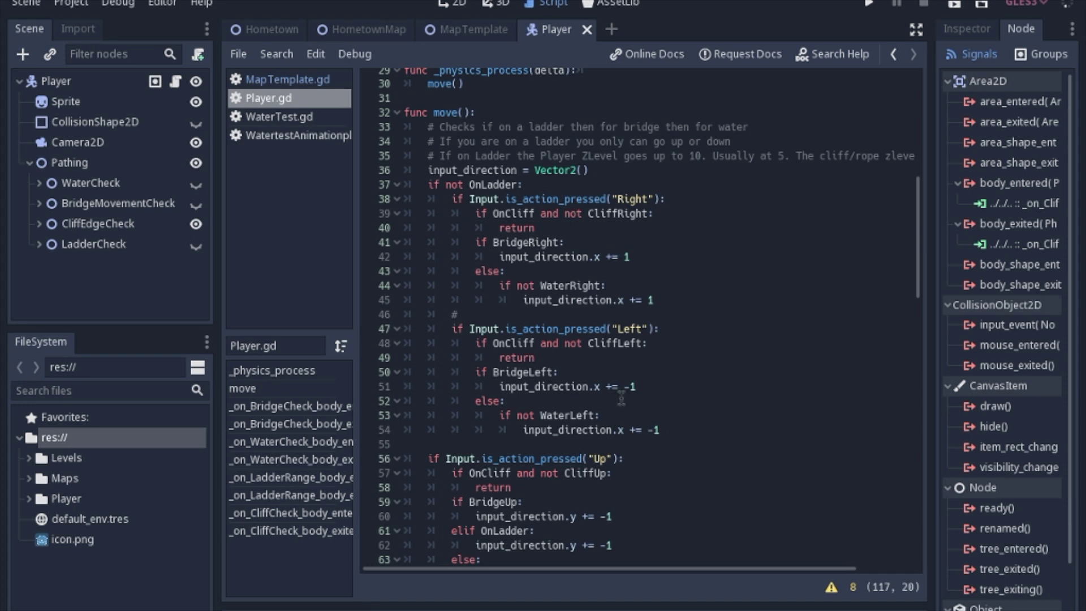
{"action": "scroll", "coordinate": [668, 346], "scroll_direction": "up", "scroll_amount": 2}
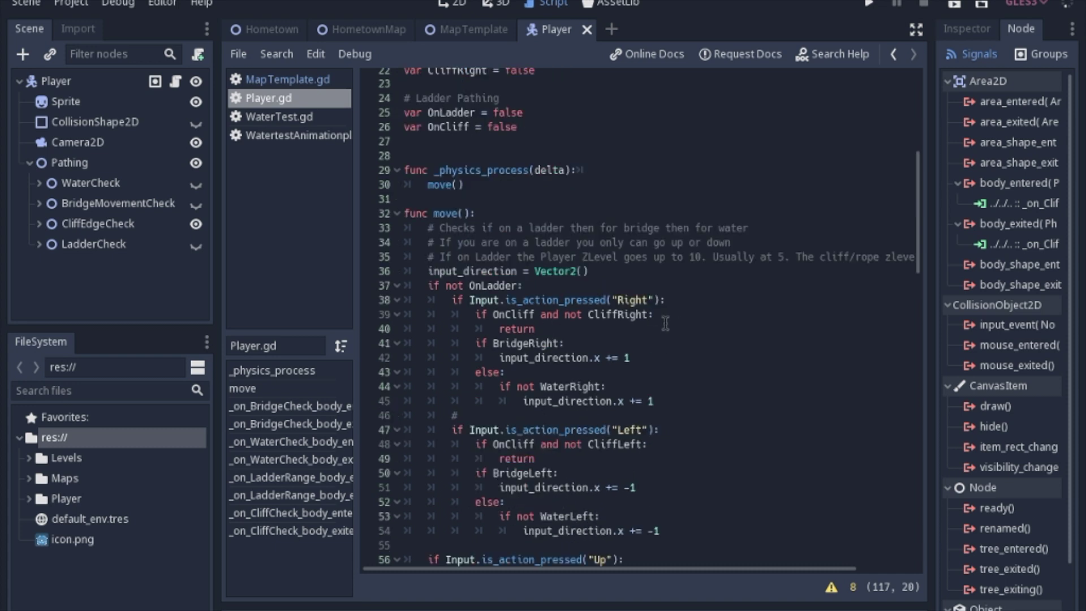